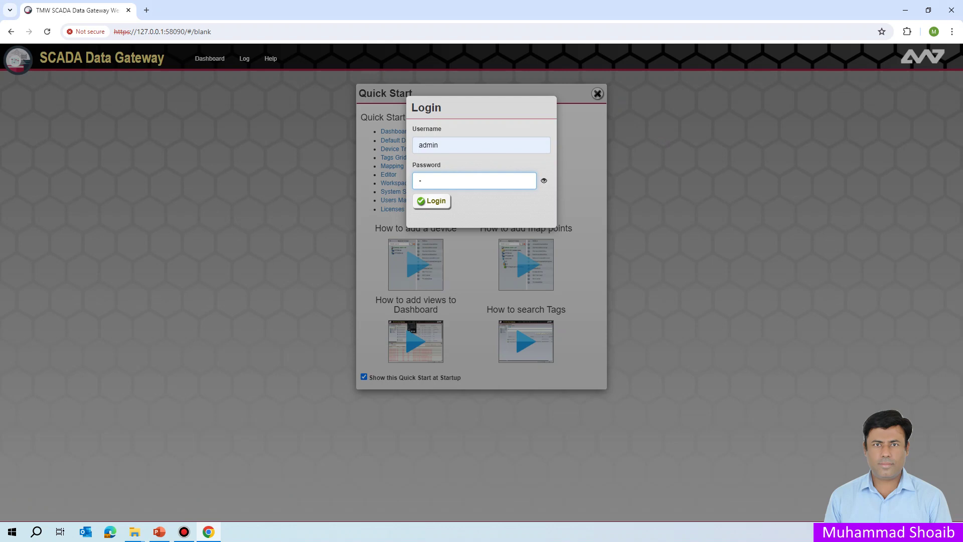
- Finish entering the admin password to log in, then bring up the gateway root node's actions
text(dmin123)
key(Return)
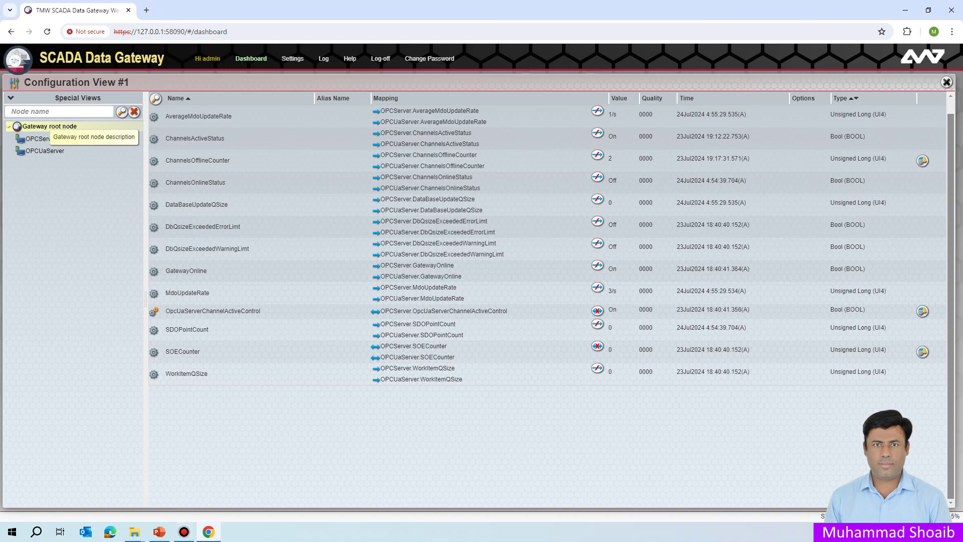
right_click(49, 128)
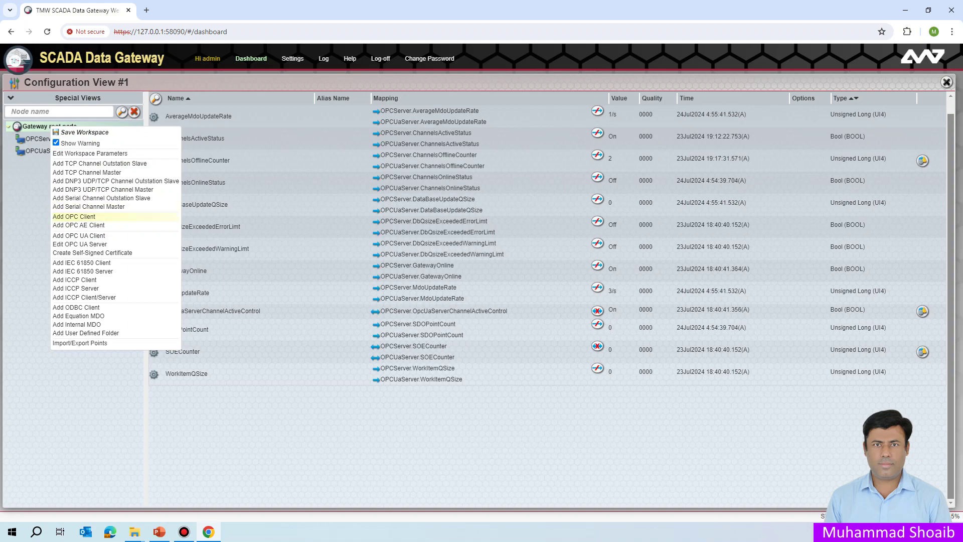
- Choose Add OPC Client from the gateway root node's menu
click(74, 216)
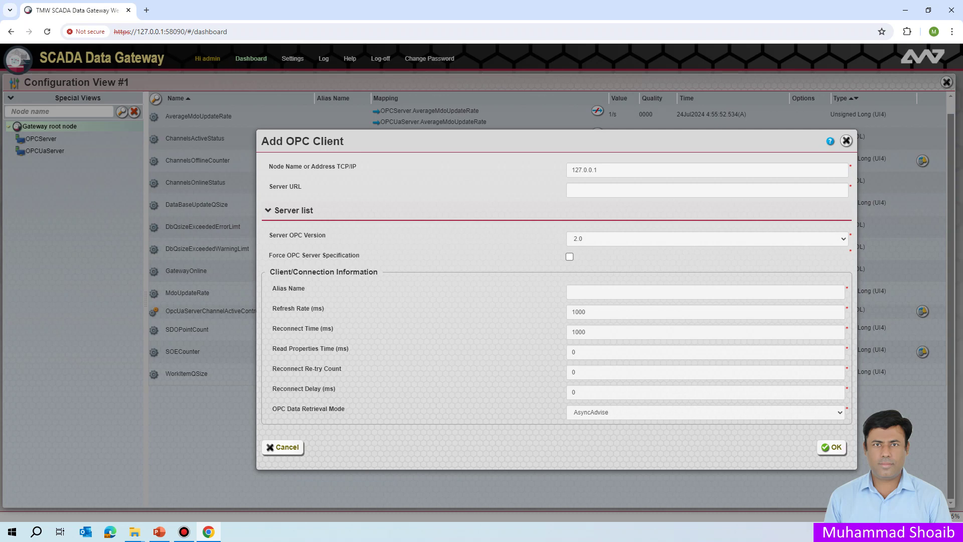
- Keep node name 127.0.0.1 and set the Server URL to Matrikon.OPC.Simulation.1
click(597, 170)
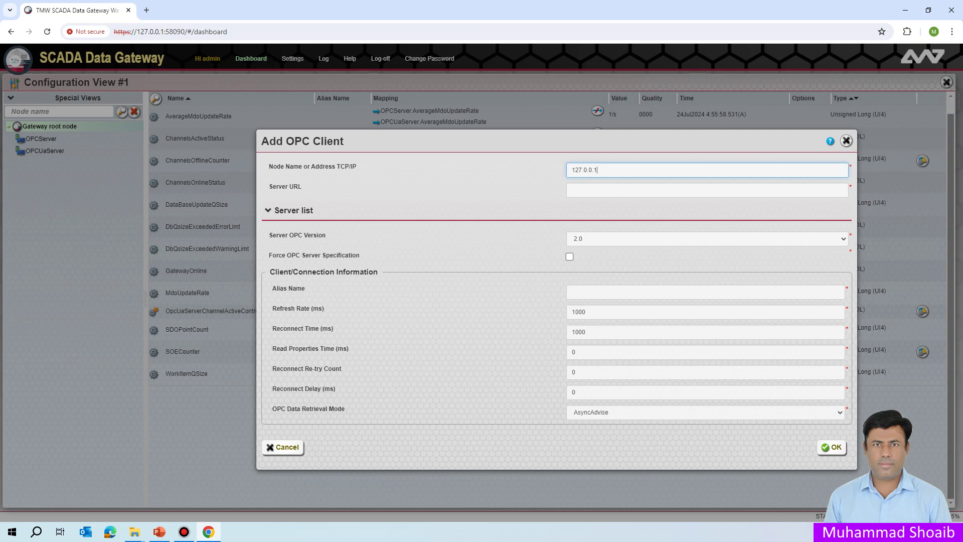
drag(597, 170, 571, 170)
click(597, 170)
click(572, 190)
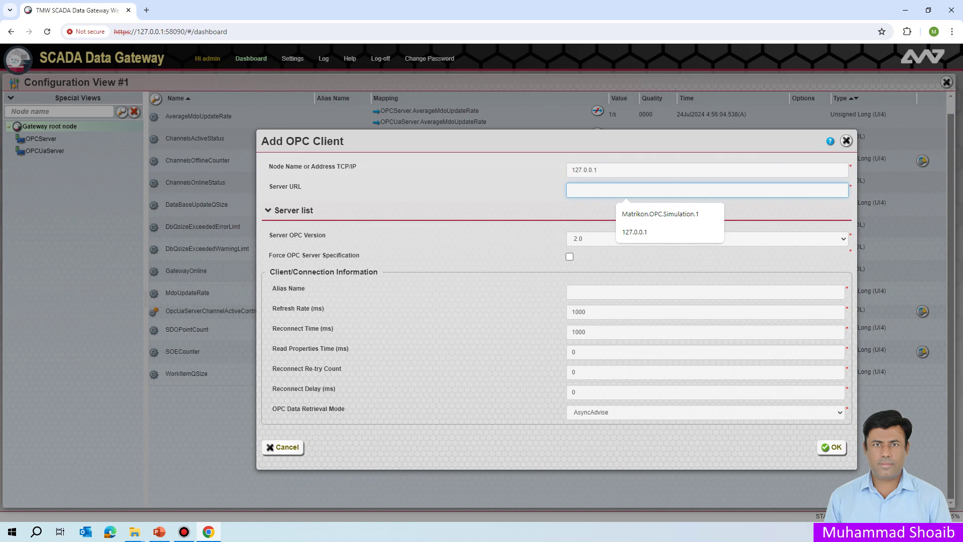
key(Down)
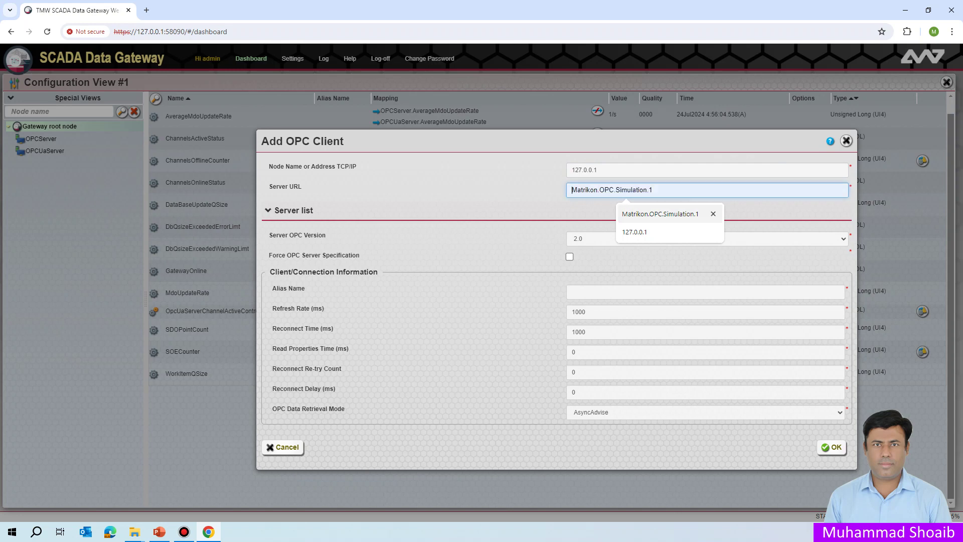
key(Return)
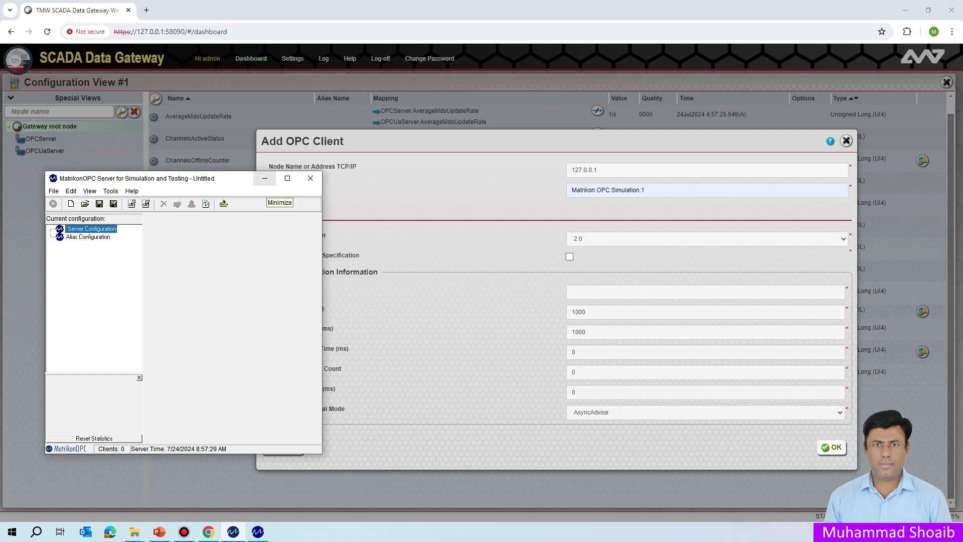
- Restore MatrikonOPC Explorer, connect to Matrikon.OPC.Simulation.1, and start adding tags to a new group
click(264, 178)
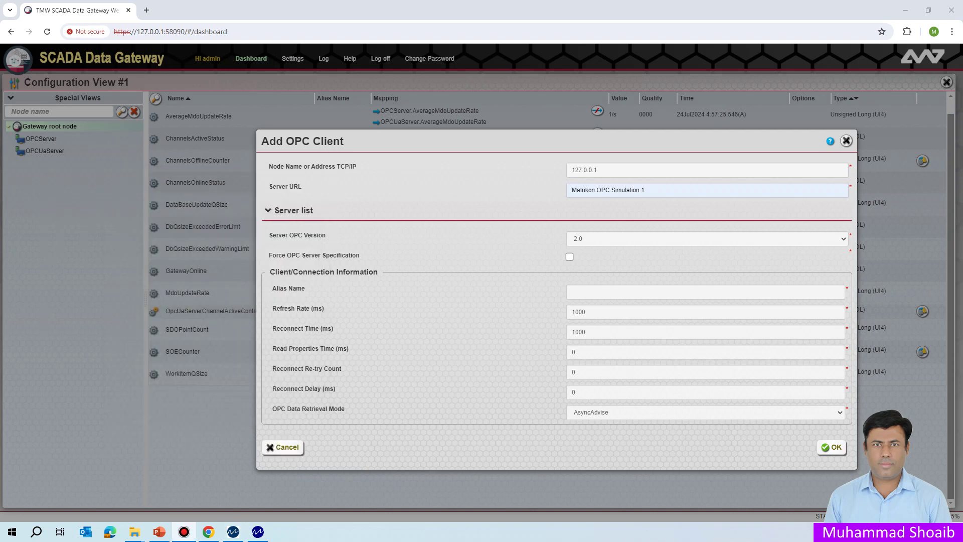
click(257, 531)
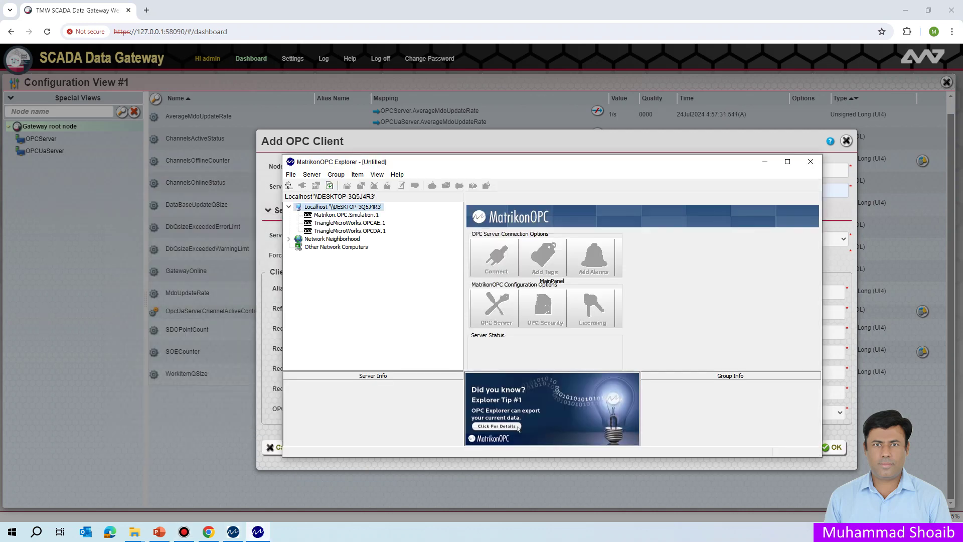
key(Down)
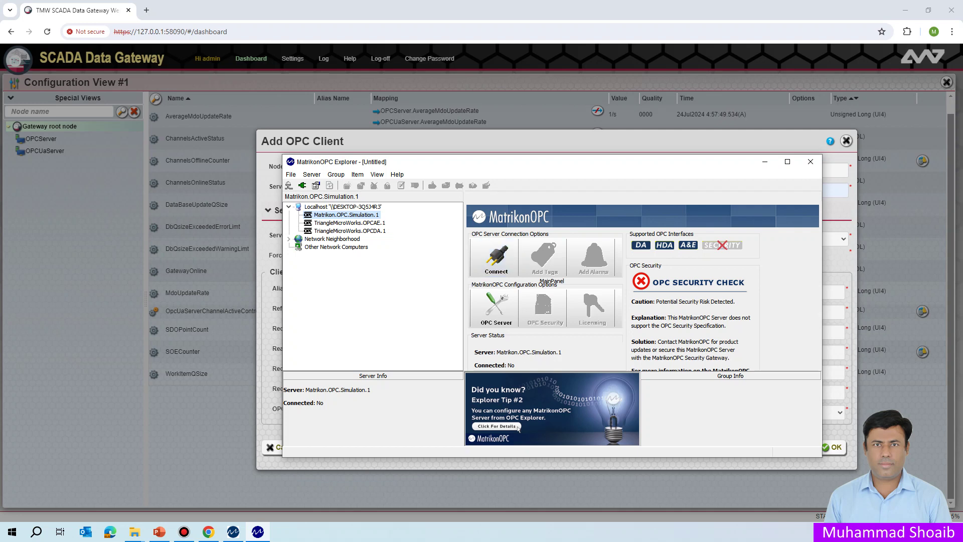
click(496, 258)
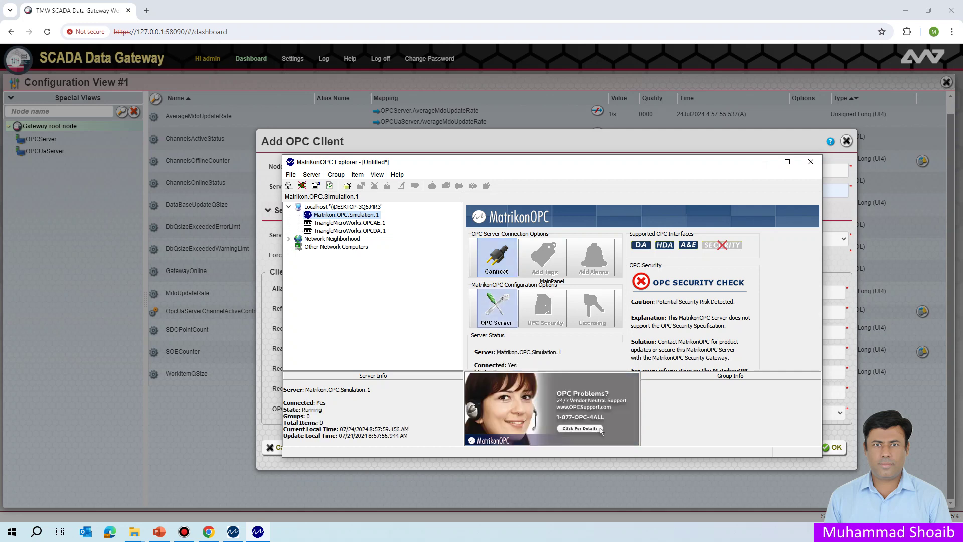
click(545, 261)
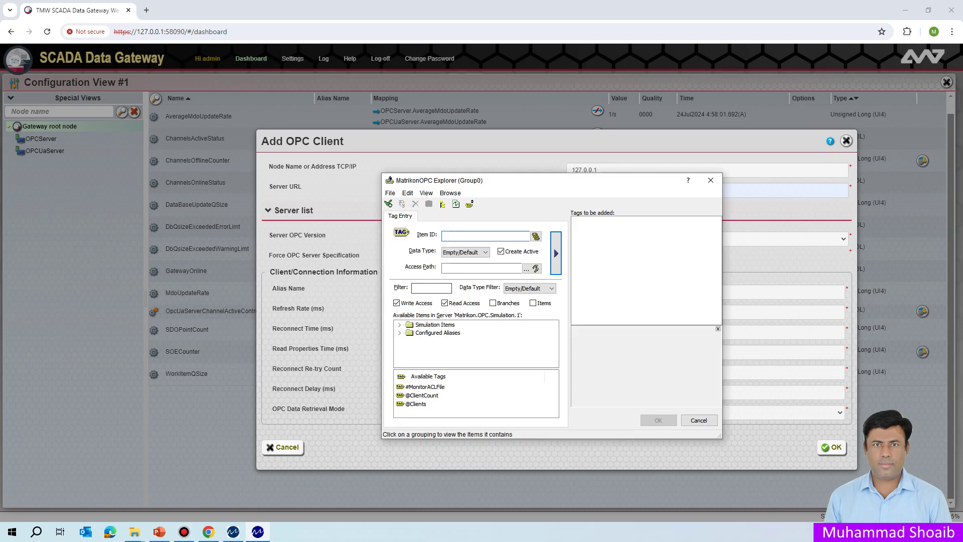
- Add Random.Int1 from Simulation Items > Random to Group0
double_click(435, 324)
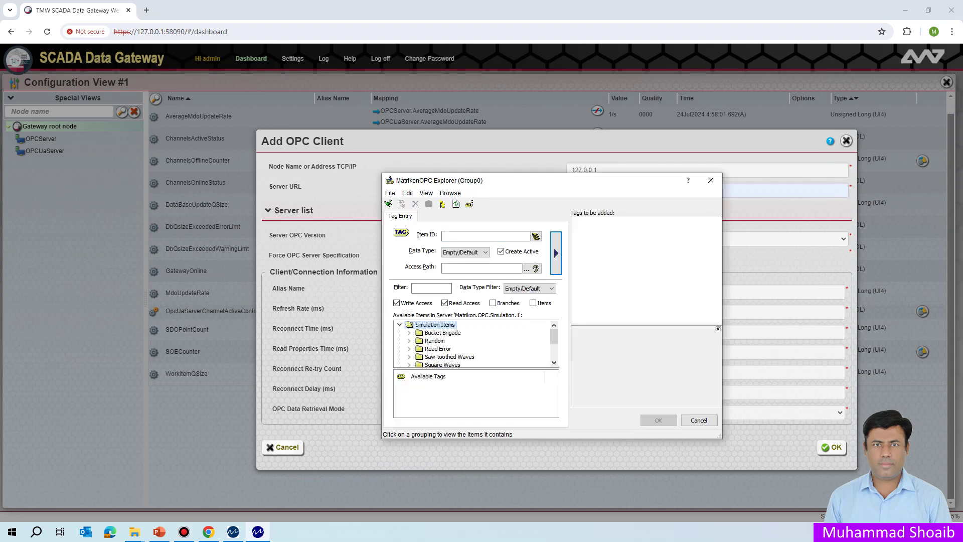
click(434, 341)
scroll(434, 387, down, 1)
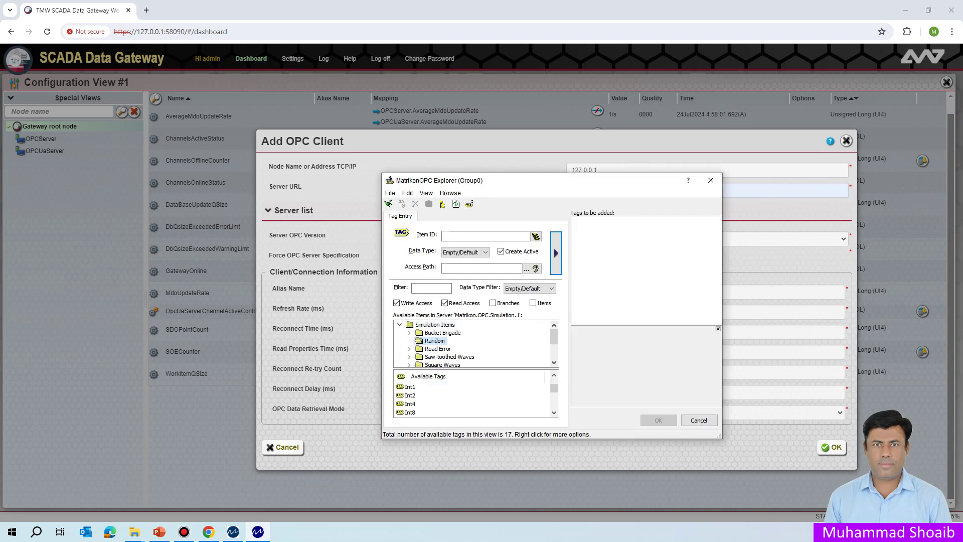
click(410, 387)
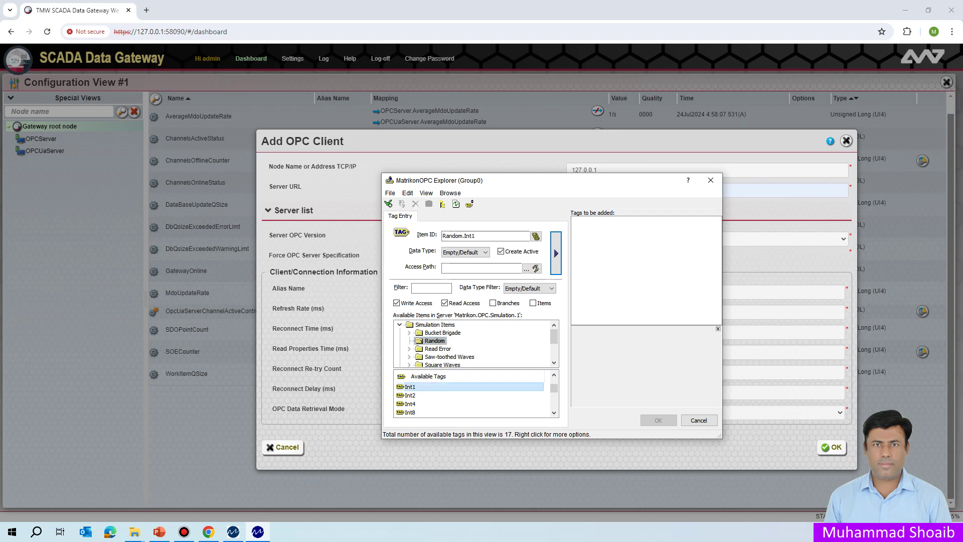
drag(411, 386, 595, 229)
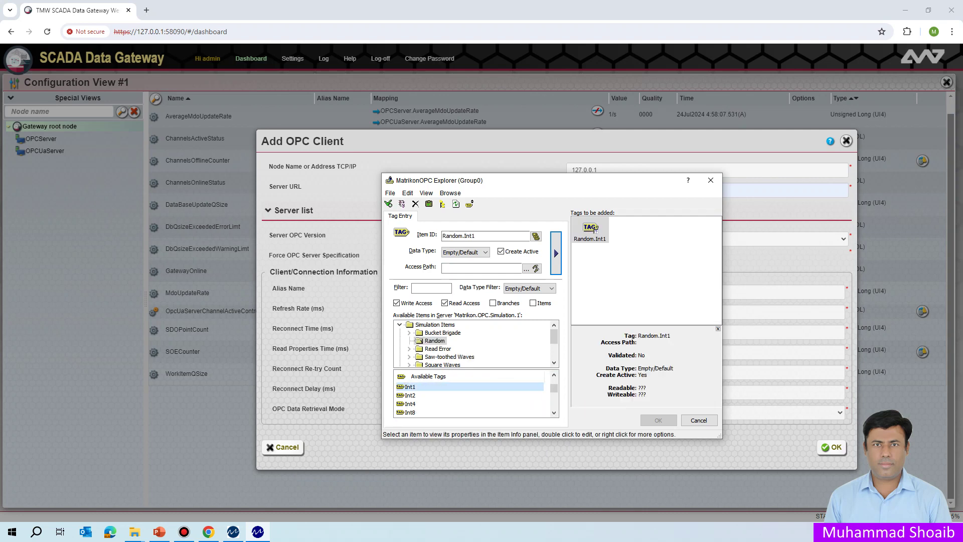
click(658, 420)
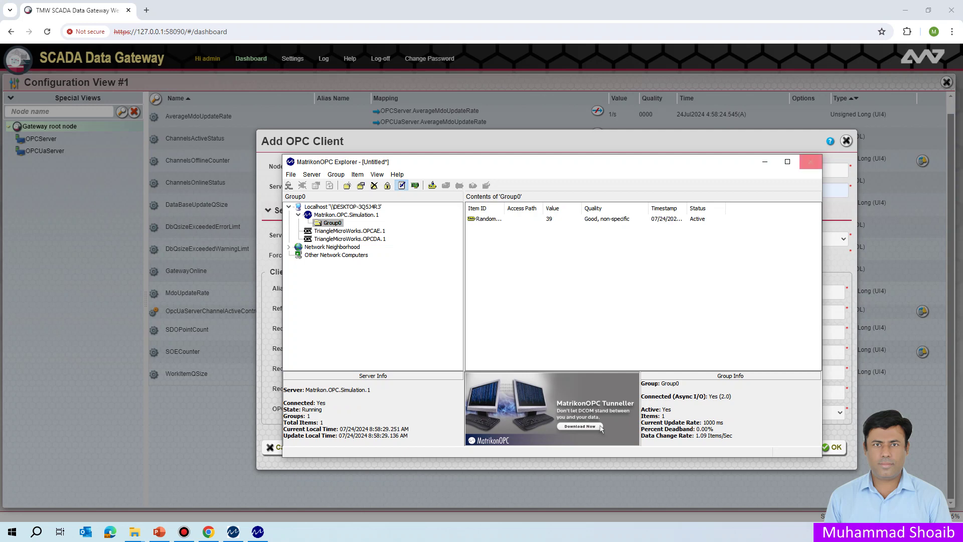
- Close MatrikonOPC Explorer without saving the session
click(810, 162)
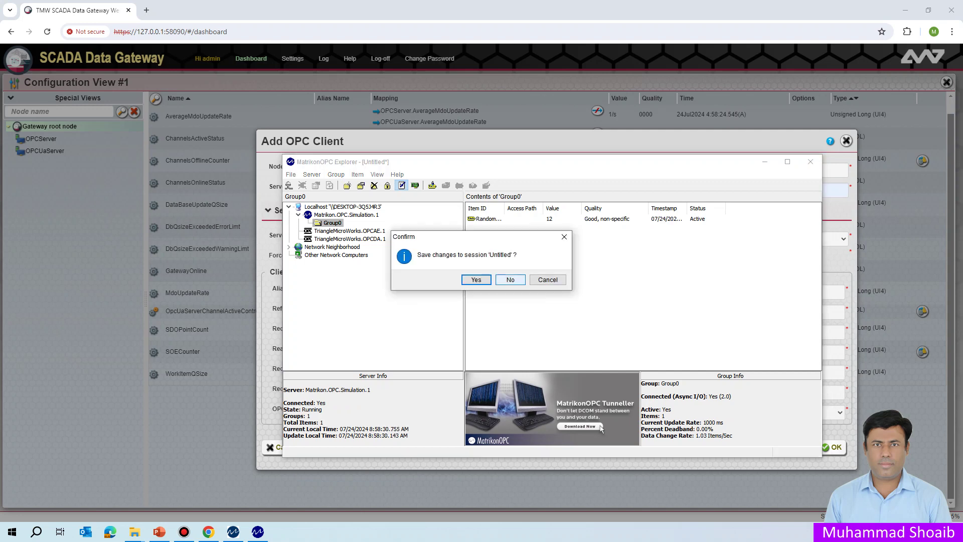
click(510, 279)
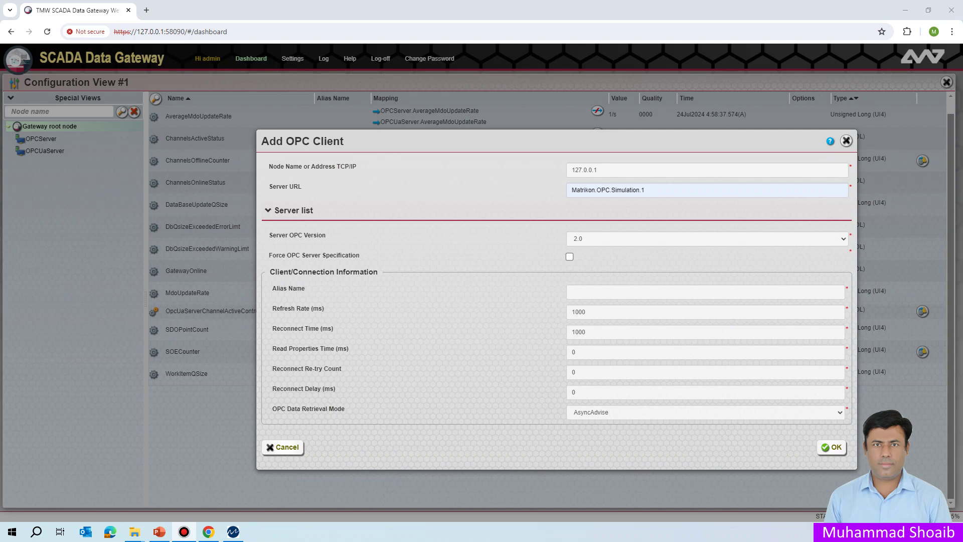
drag(647, 190, 571, 189)
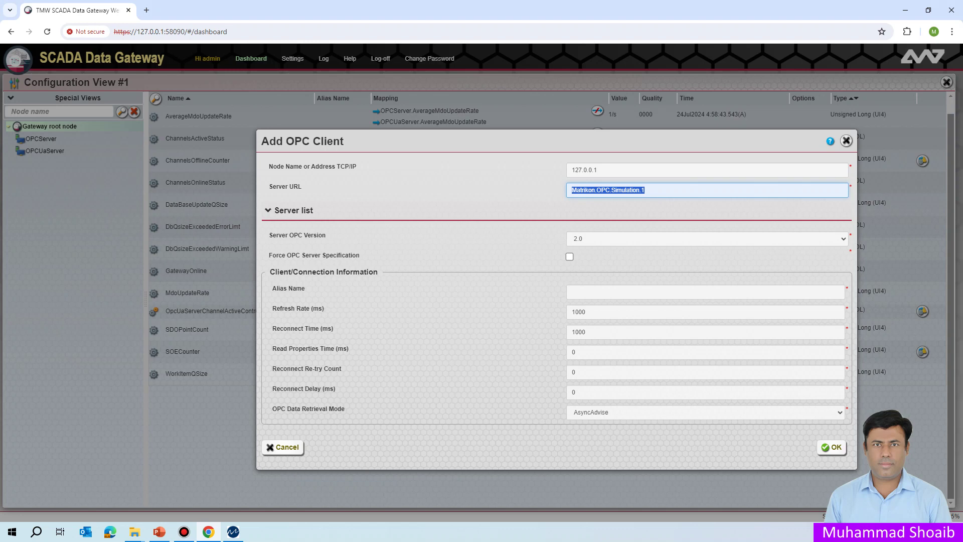
- Give the OPC client the alias OPCDAC and create it as OPCDAC1 (127.0.0.1)
click(644, 189)
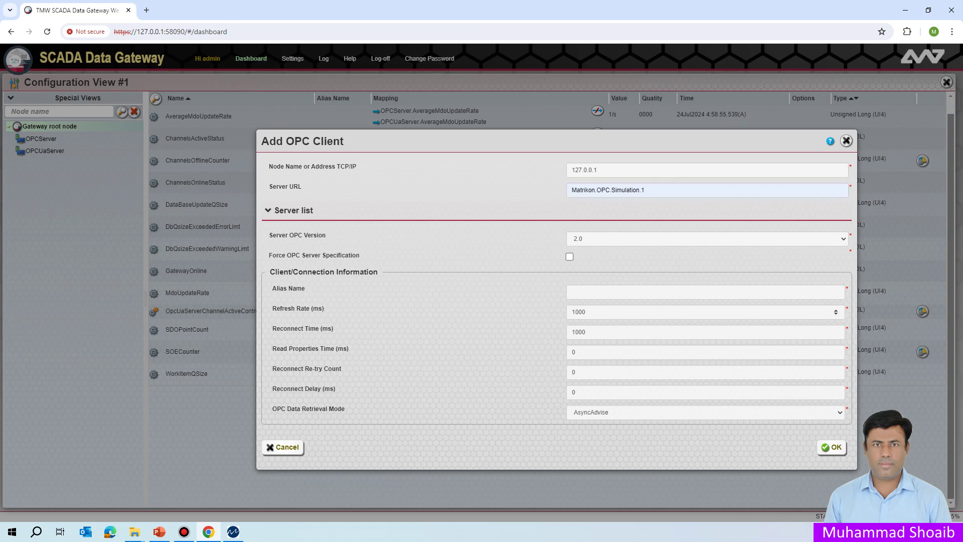
click(705, 292)
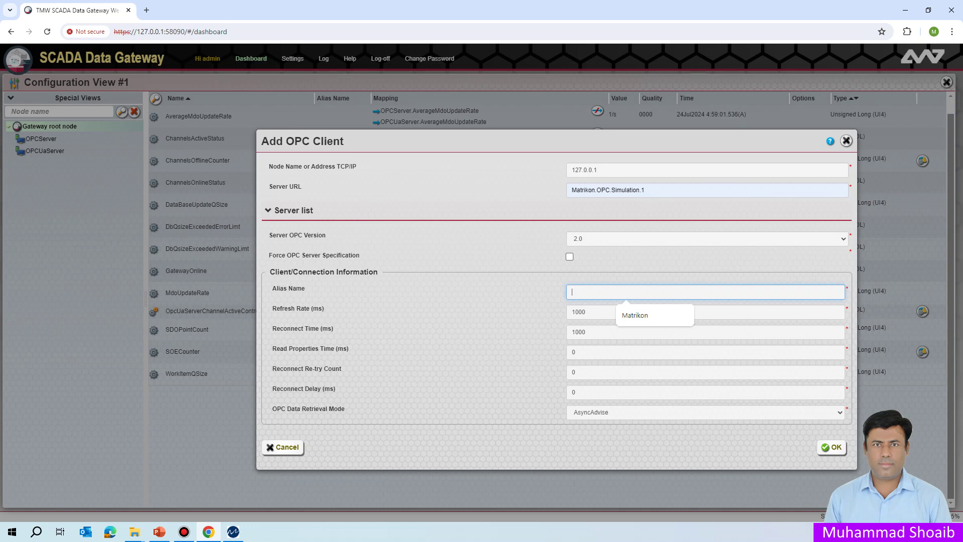
text(OPC)
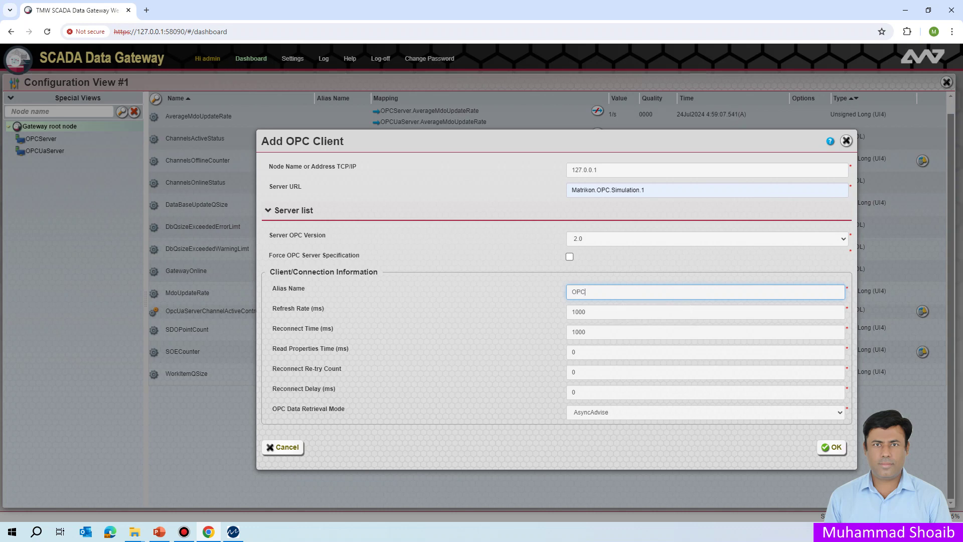
text(DAC1)
click(832, 447)
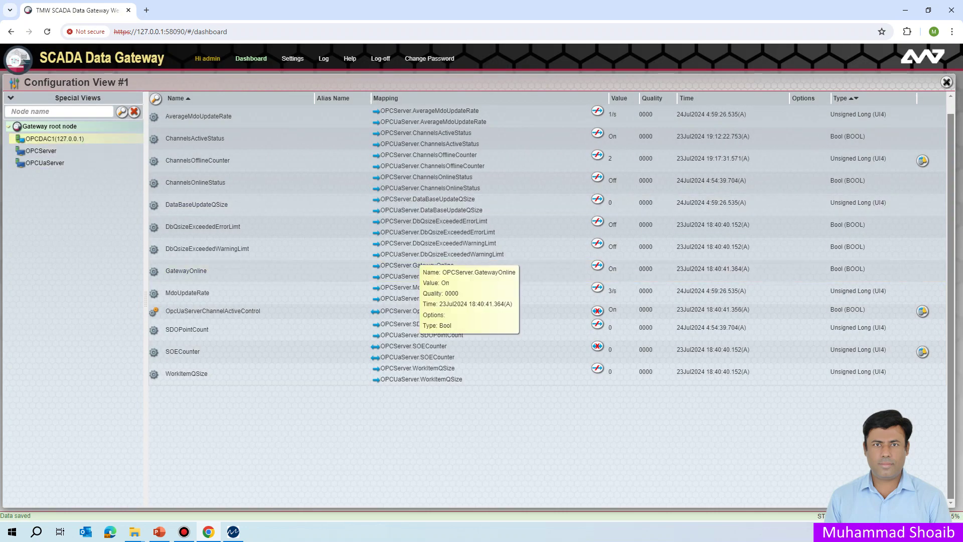
- Select OPCDAC1 (127.0.0.1) to view its status points, then right-click it for actions
click(55, 139)
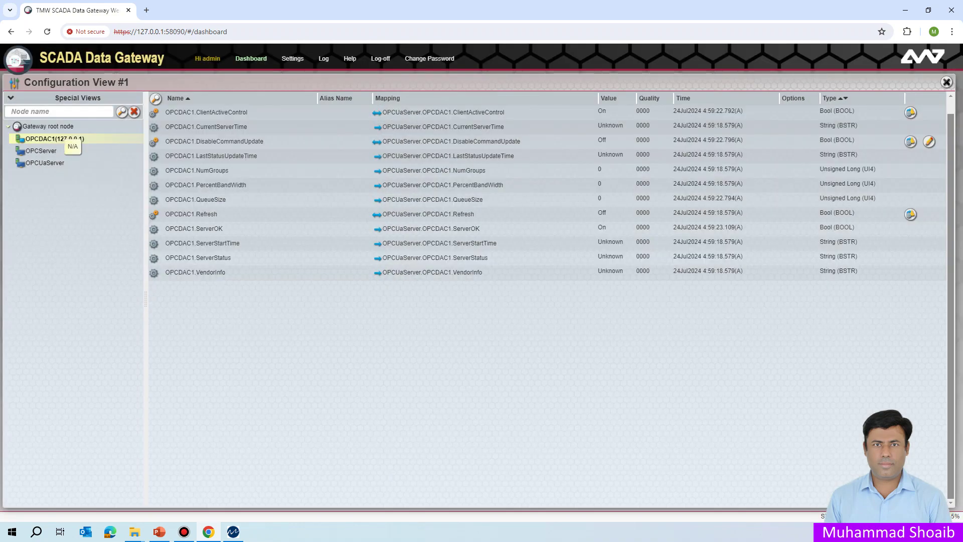
right_click(54, 139)
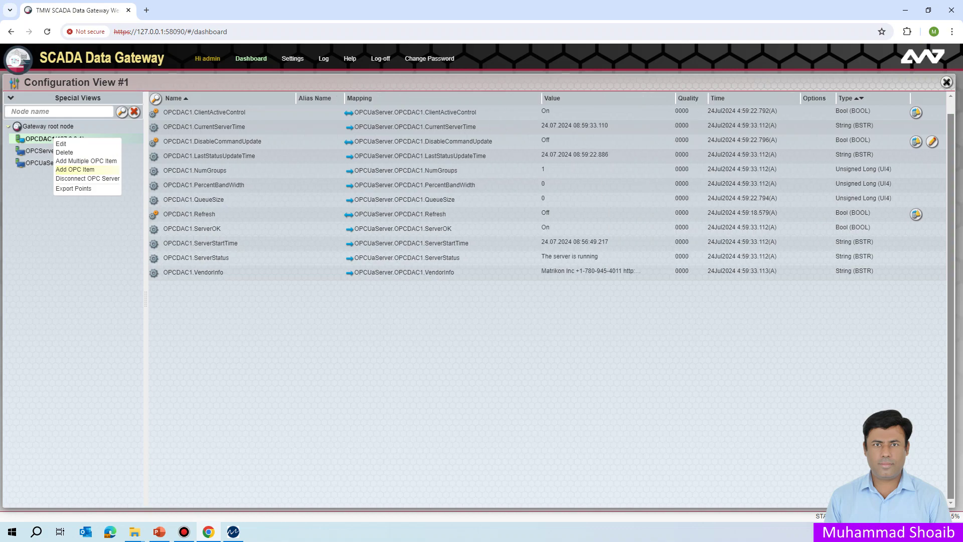
- Choose Add OPC Item for OPCDAC1 and expand Simulation Items in the item browser
click(74, 170)
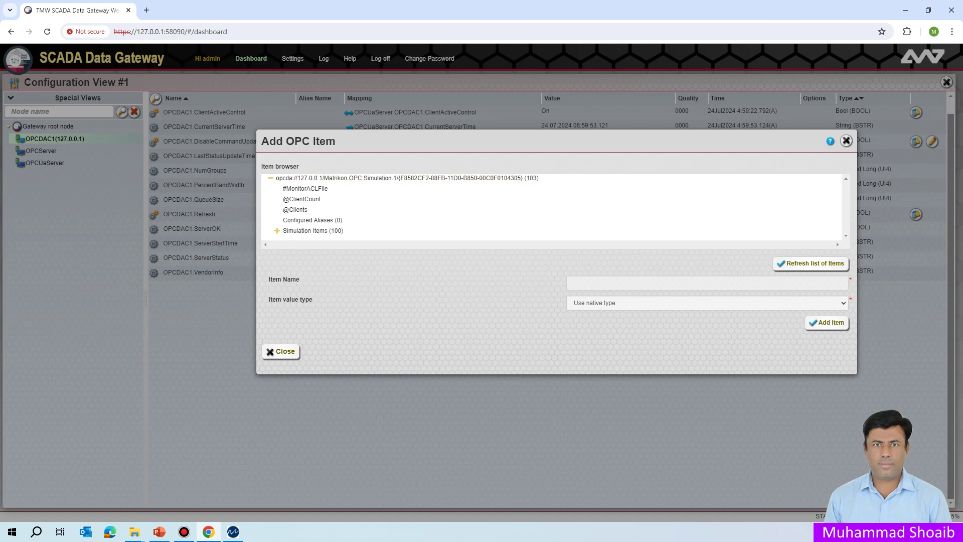
click(276, 231)
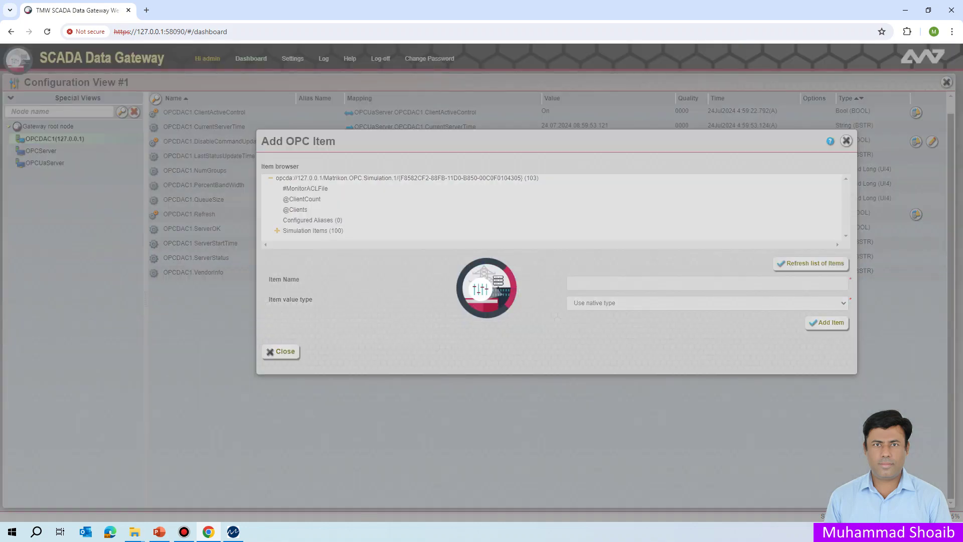
scroll(317, 231, down, 1)
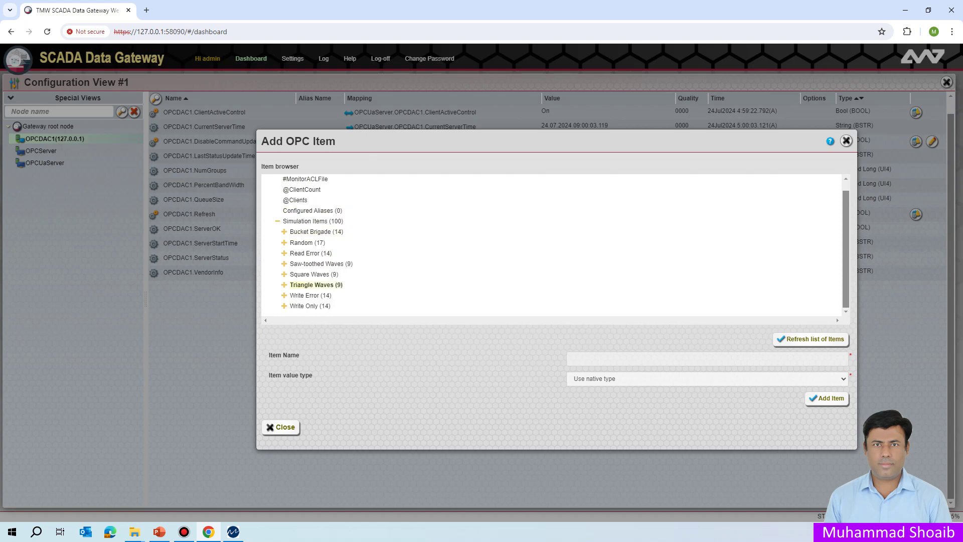
- Add Random.Int1 and Random.Int2 from the Random folder to OPCDAC1, then close the browser
click(283, 242)
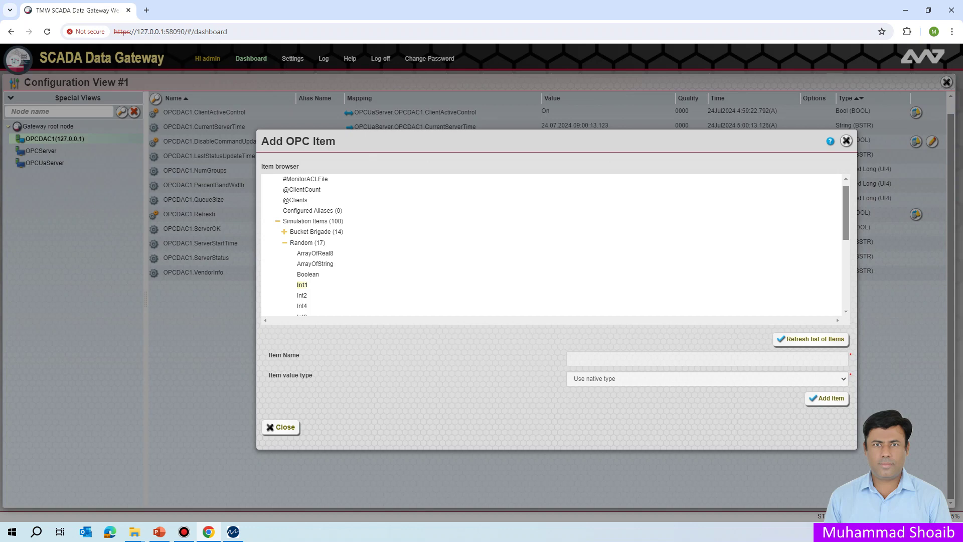
click(302, 285)
click(827, 398)
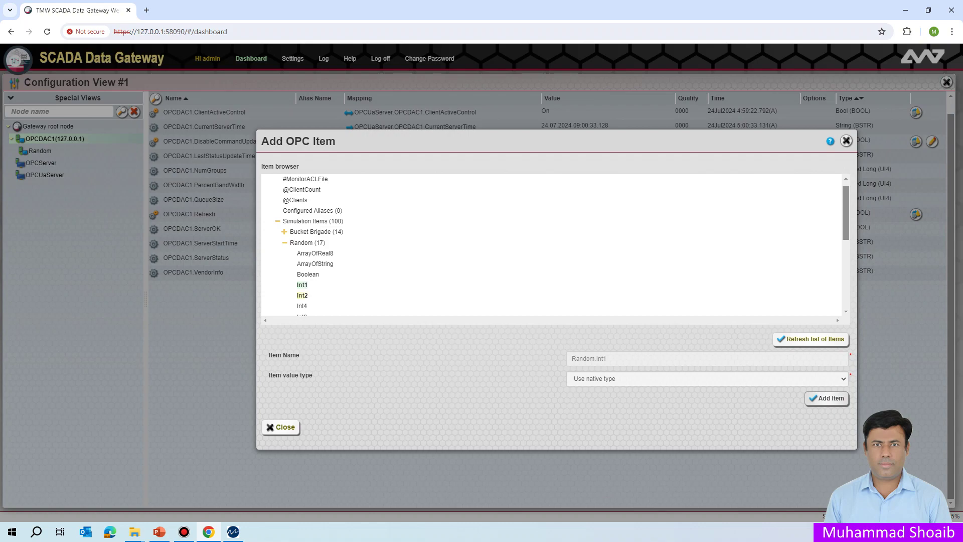
click(826, 398)
click(827, 398)
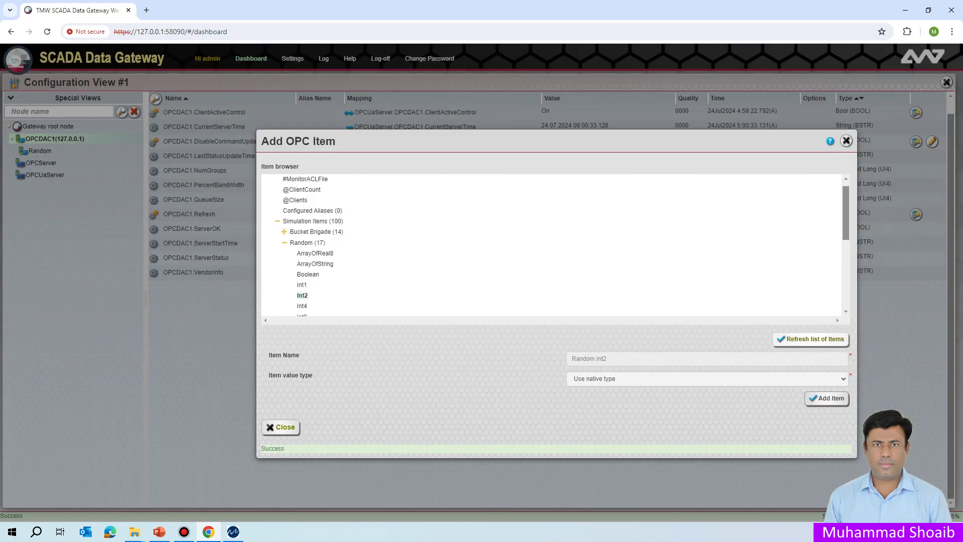
click(281, 427)
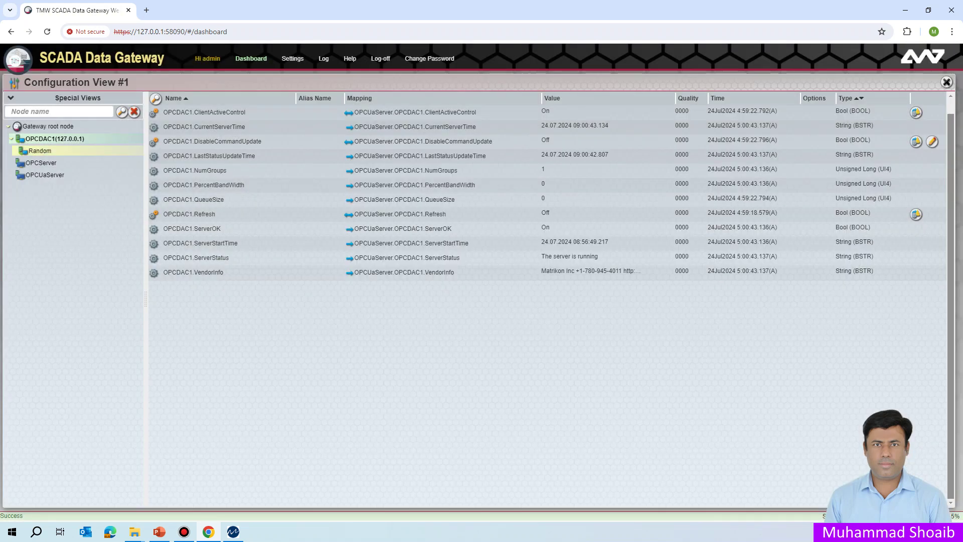
- Select the Random group to view Int1 and Int2 live values, then open the root node's menu
click(40, 150)
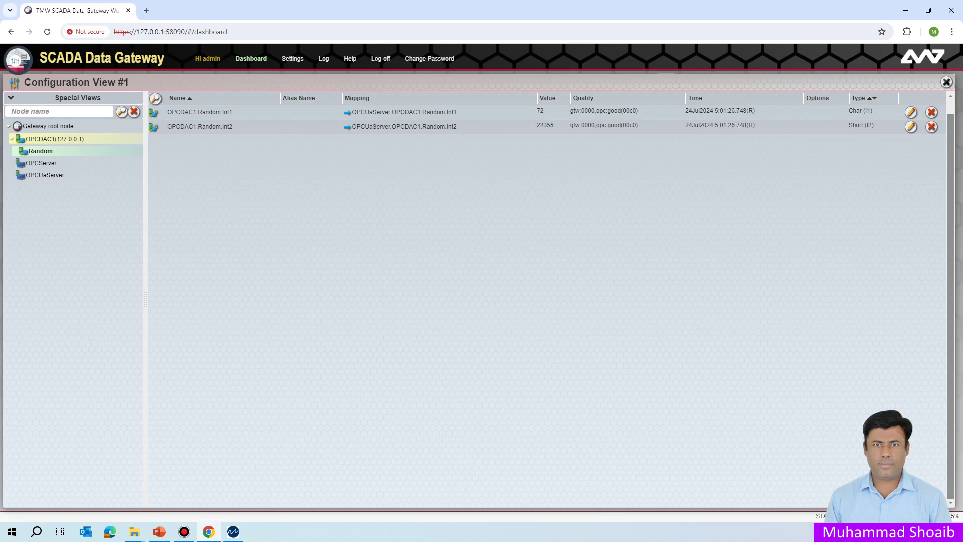
right_click(46, 127)
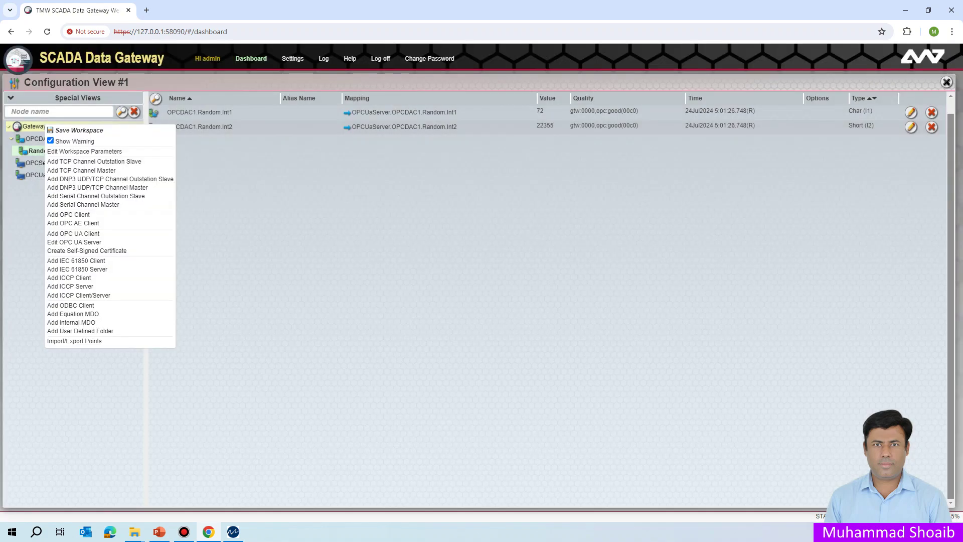
- Begin adding a TCP Channel Outstation Slave from the Gateway root node's menu
click(220, 200)
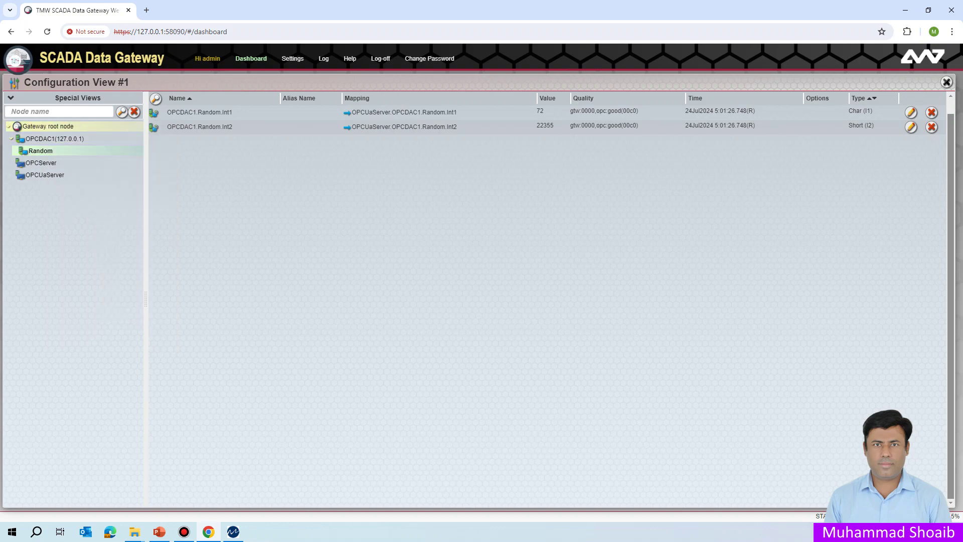
right_click(58, 126)
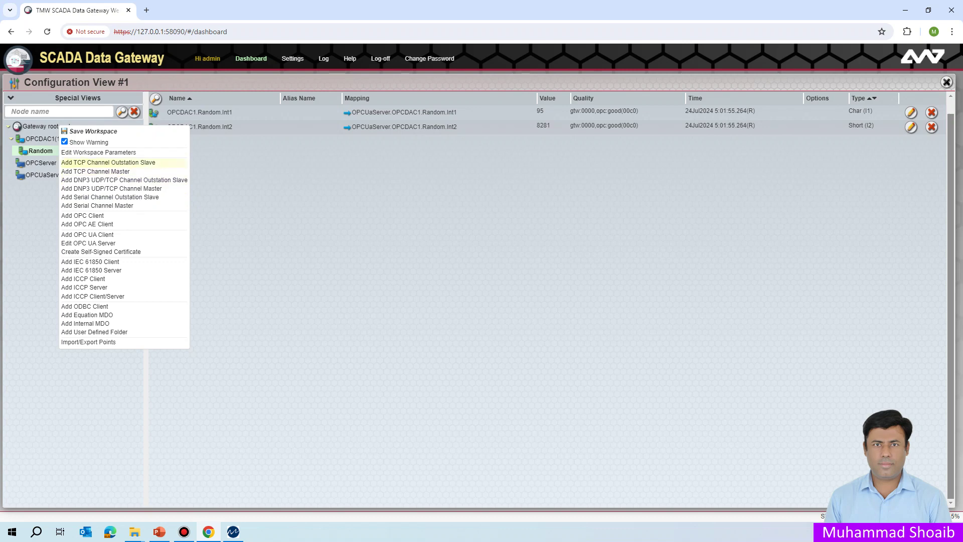
click(108, 162)
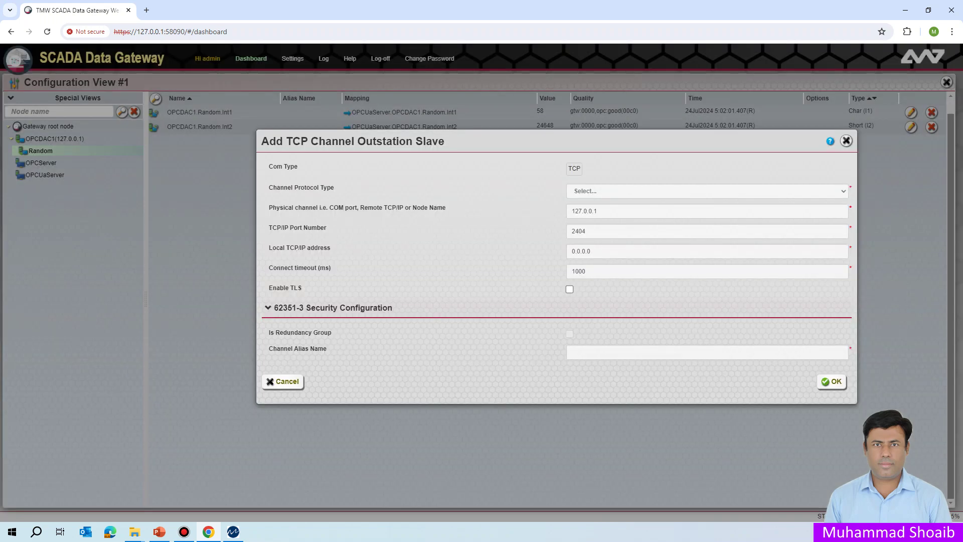
click(707, 190)
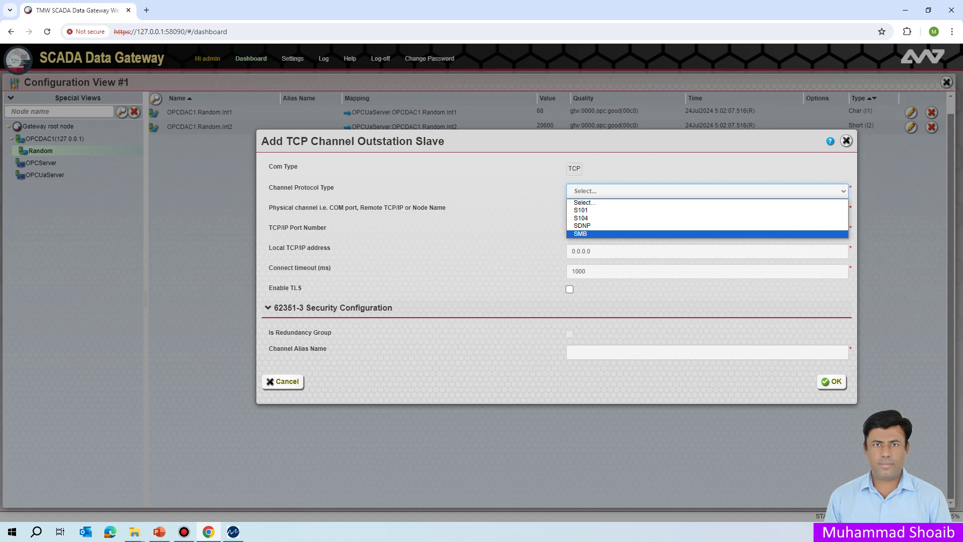
- Set the channel protocol type to SMB and the channel alias name to ModbusS1
key(Return)
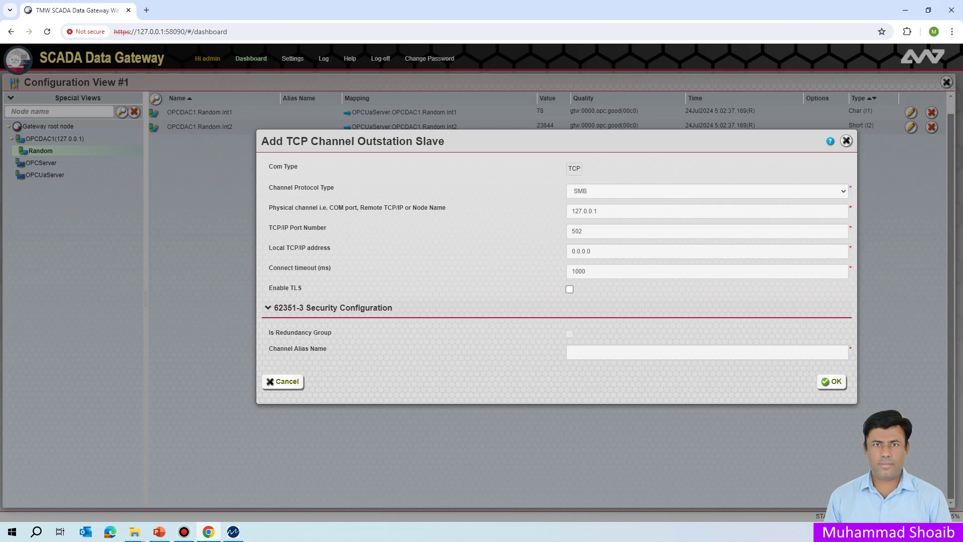
click(627, 352)
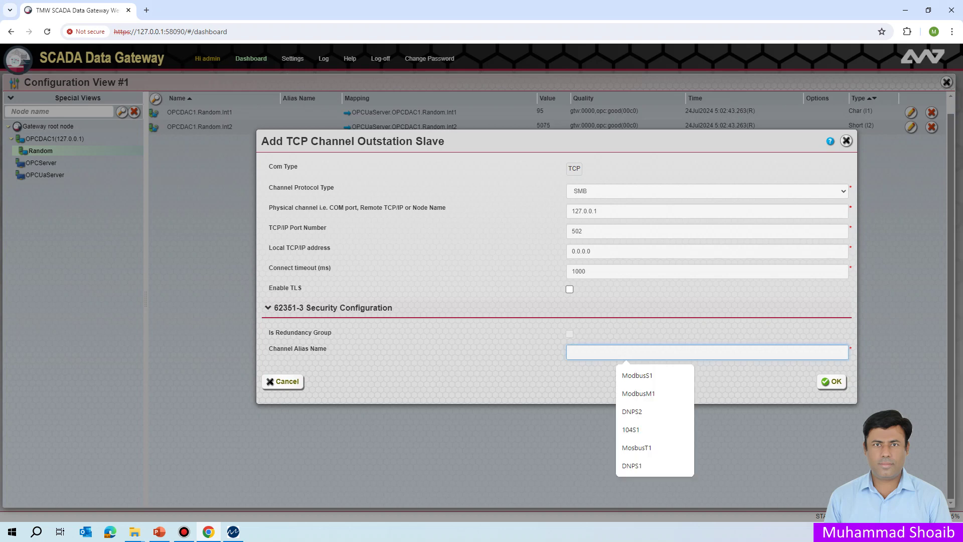
text(M)
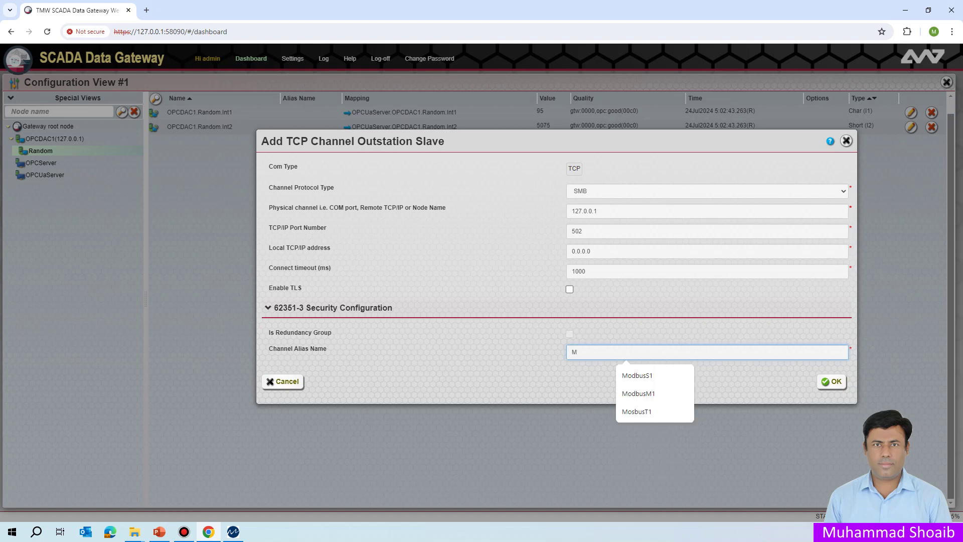
text(odbus)
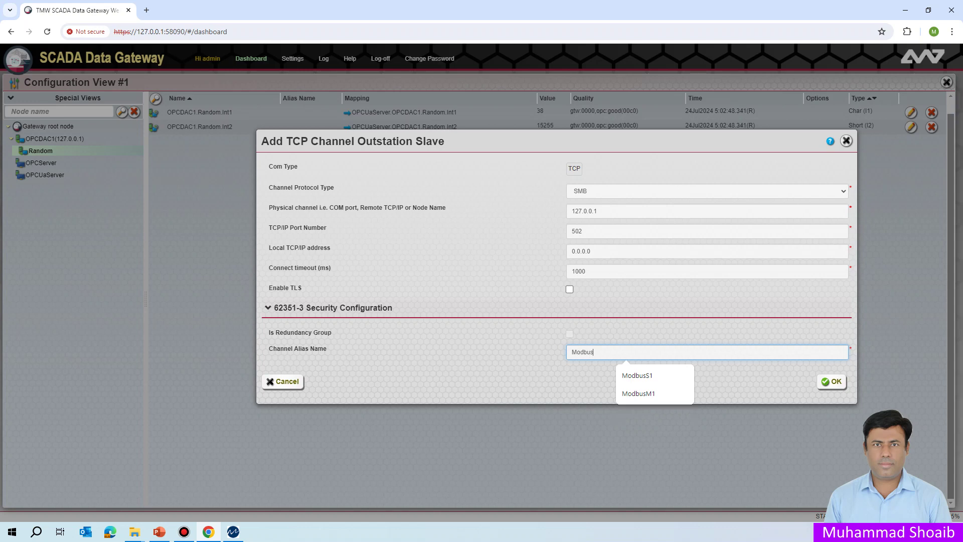
key(Down)
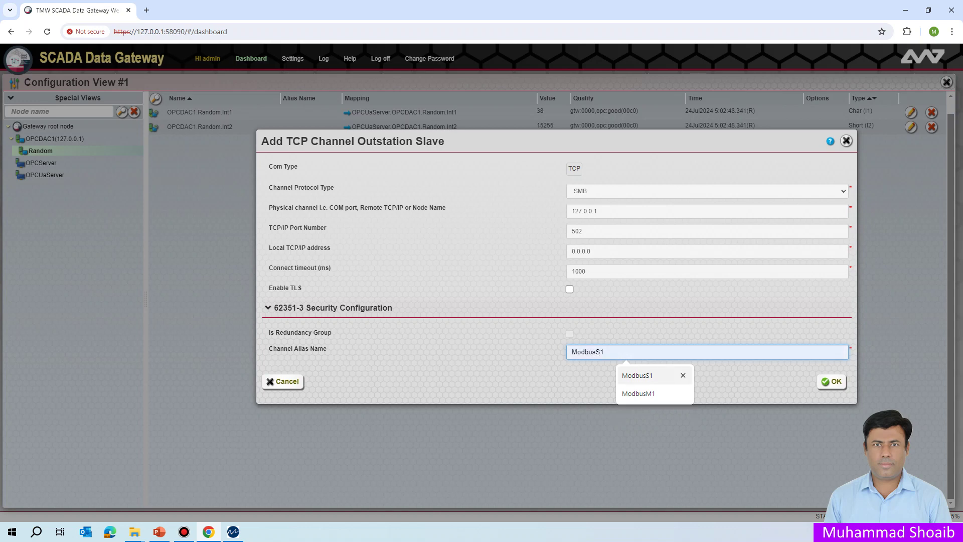
key(Return)
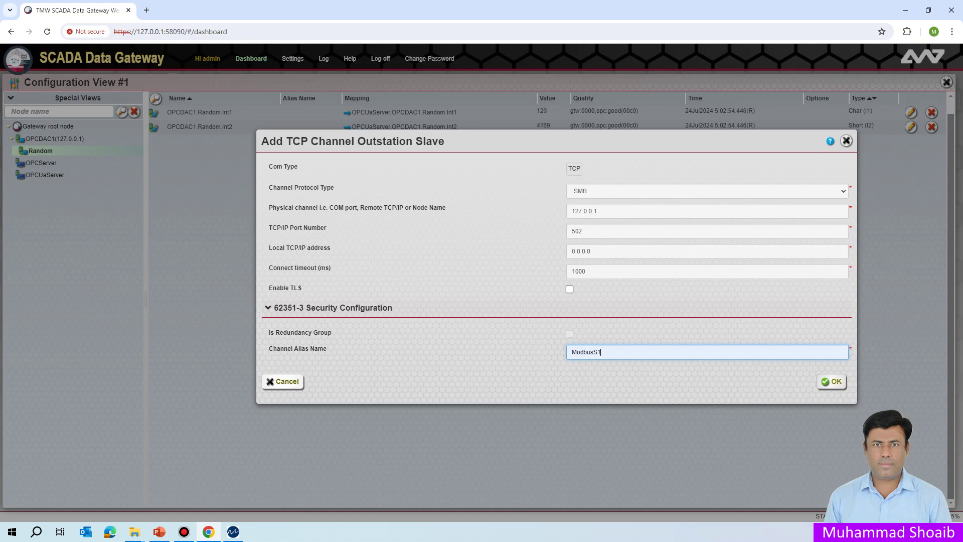
- Create the ModbusS1 channel, session L1 at link address 1, and a T4 (Holding Register) data type
click(832, 381)
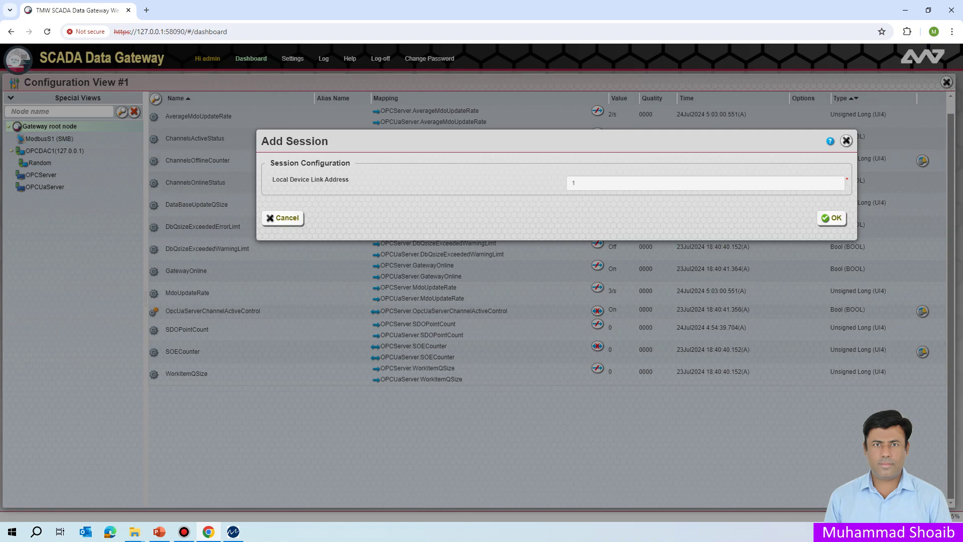
click(832, 218)
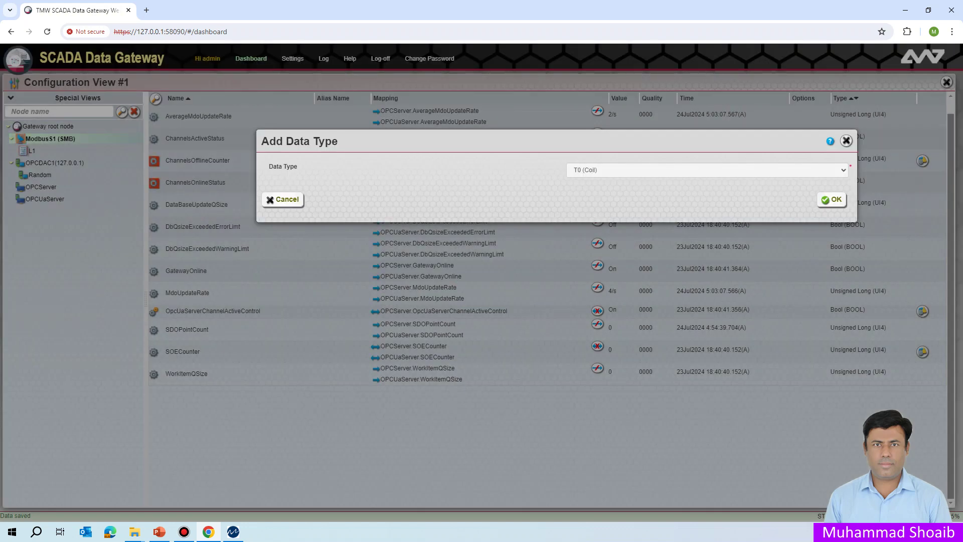
click(708, 170)
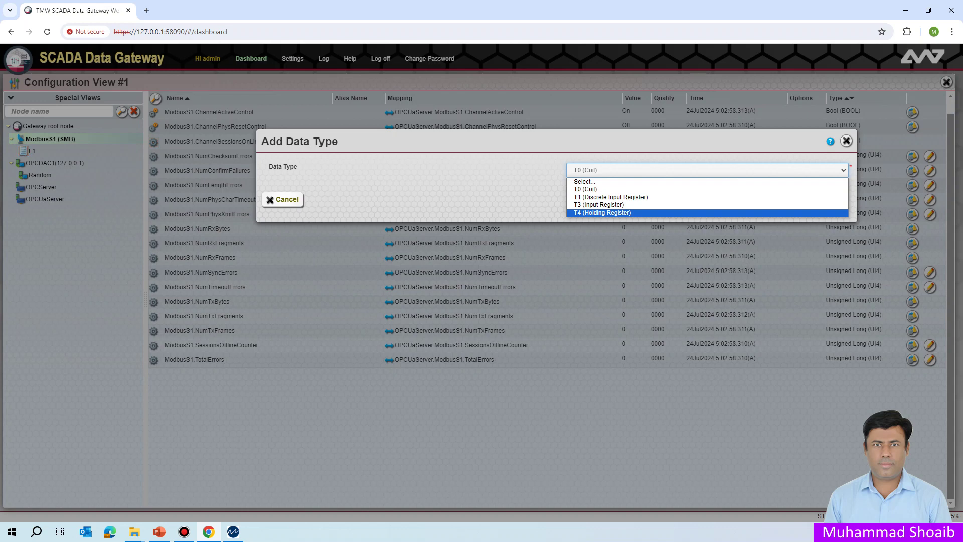
click(602, 213)
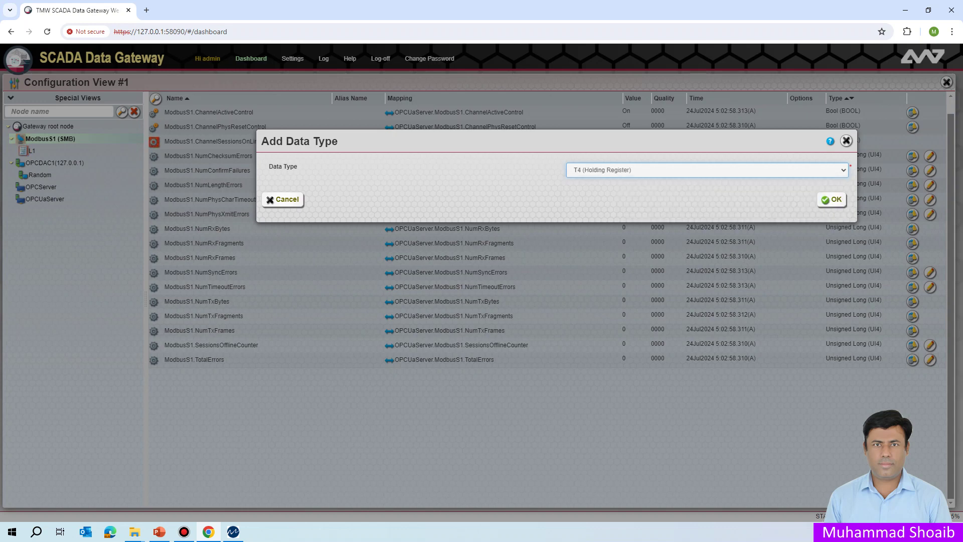
click(831, 199)
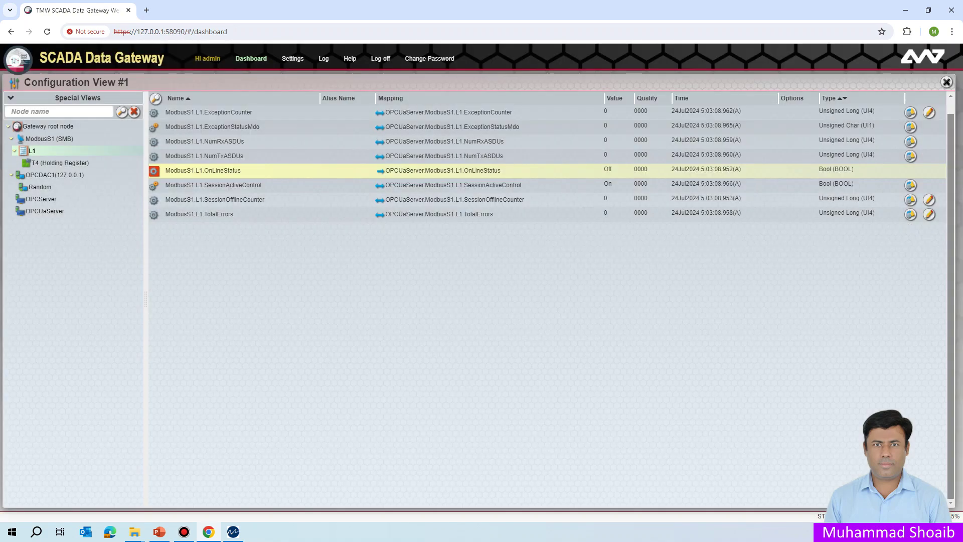
- Check that T4 (Holding Register) has no points, then list the Random group's Int1 and Int2 items
click(62, 162)
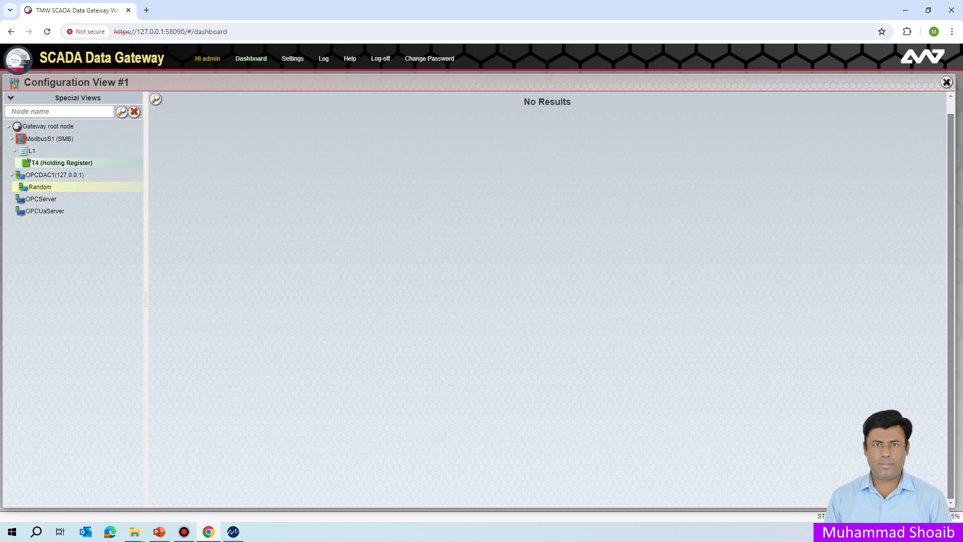
click(45, 187)
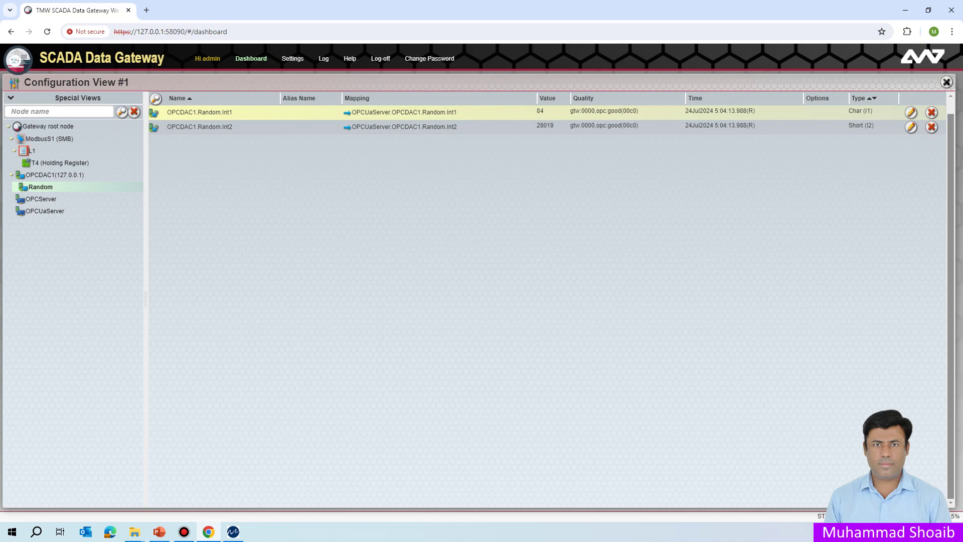
- Drop OPCDAC1.Random.Int1 onto the T4 (Holding Register) node to bring up Add SDO Mapping
drag(200, 112, 38, 164)
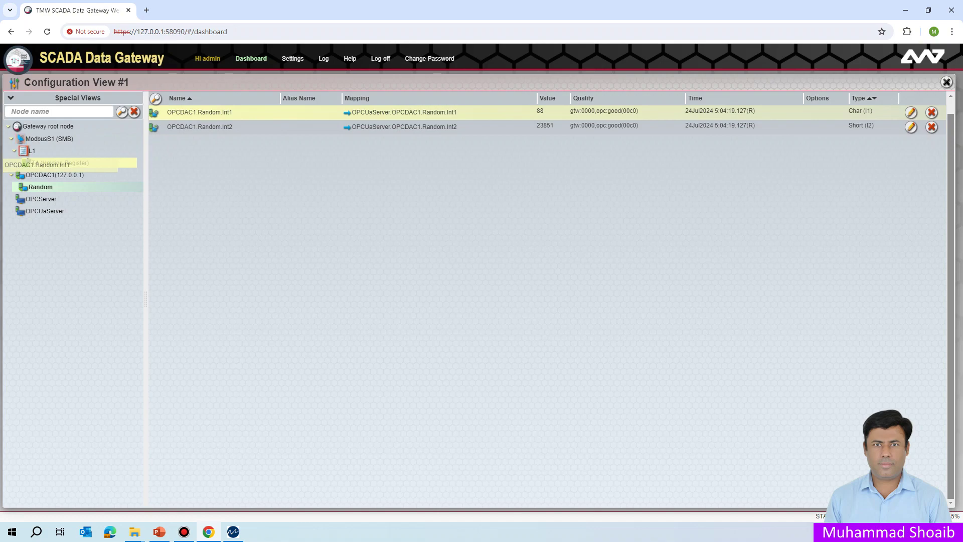
drag(38, 165, 39, 163)
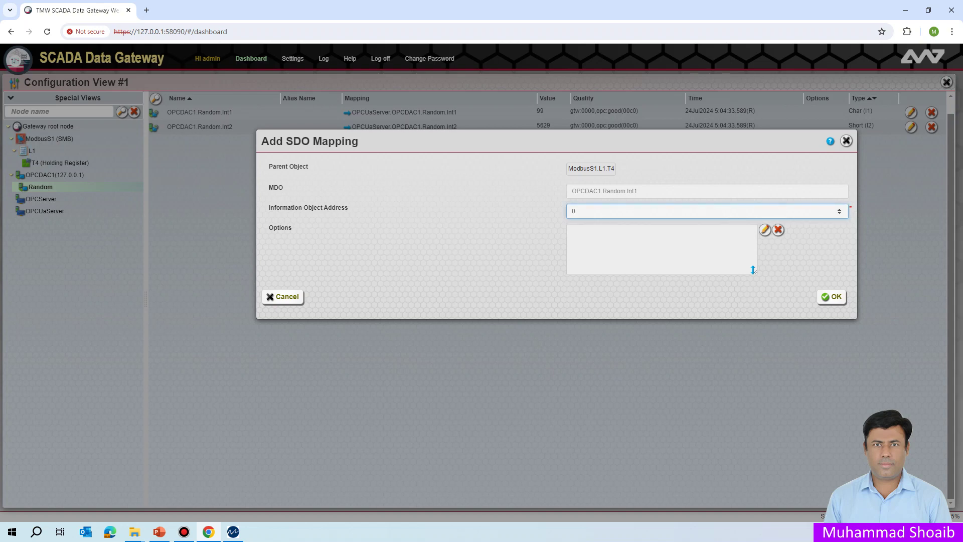
- Set the Information Object Address to 1 and submit, creating point ModbusS1.L1.T4.P1
key(ctrl+a)
text(1)
key(Return)
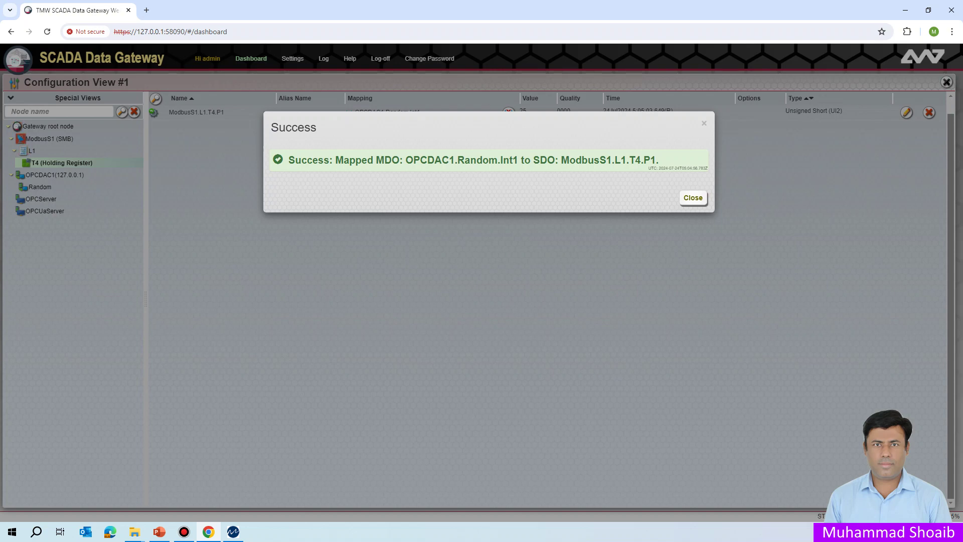
- Highlight MDO, SDO, OPCDAC1.Random.Int1 and ModbusS1.L1.T4.P1 in the Success message, then close it
drag(400, 160, 376, 159)
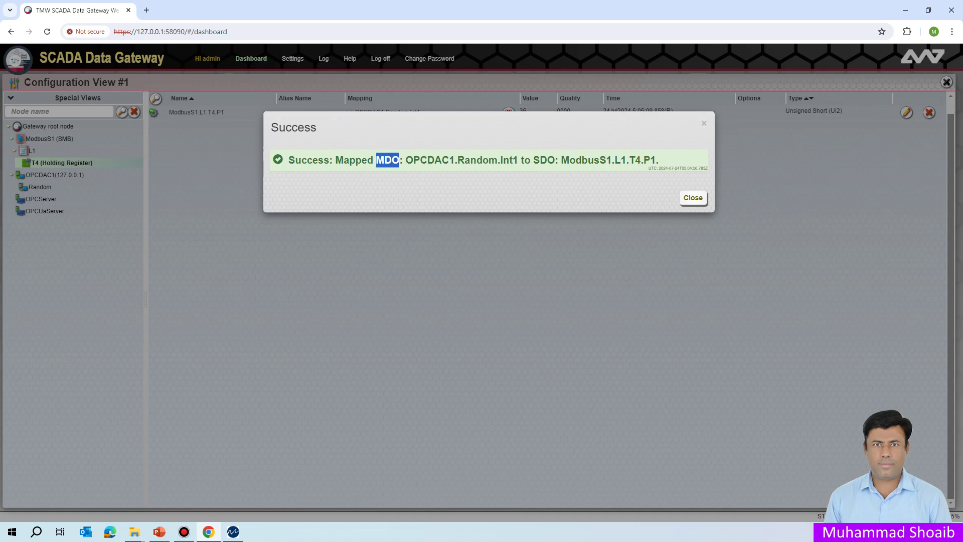
drag(533, 160, 555, 160)
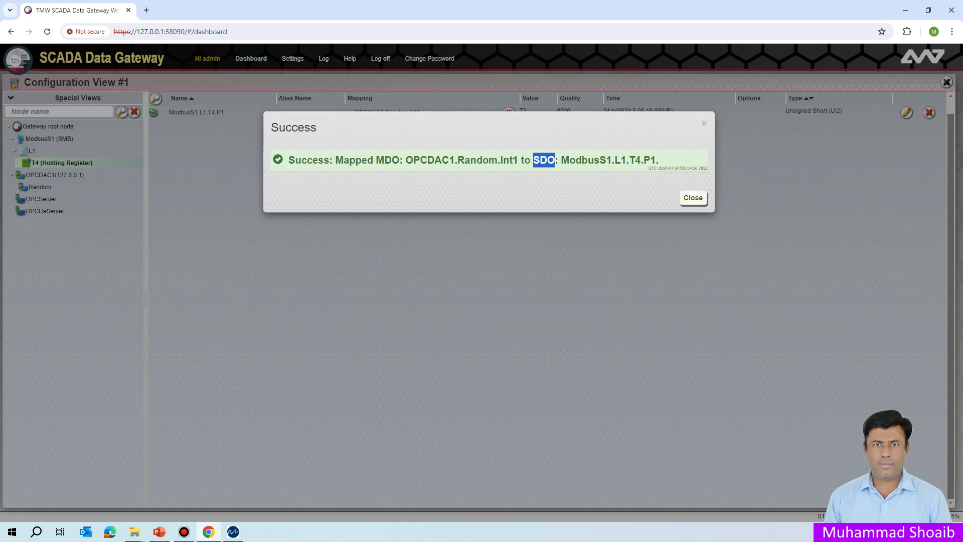
drag(406, 159, 521, 160)
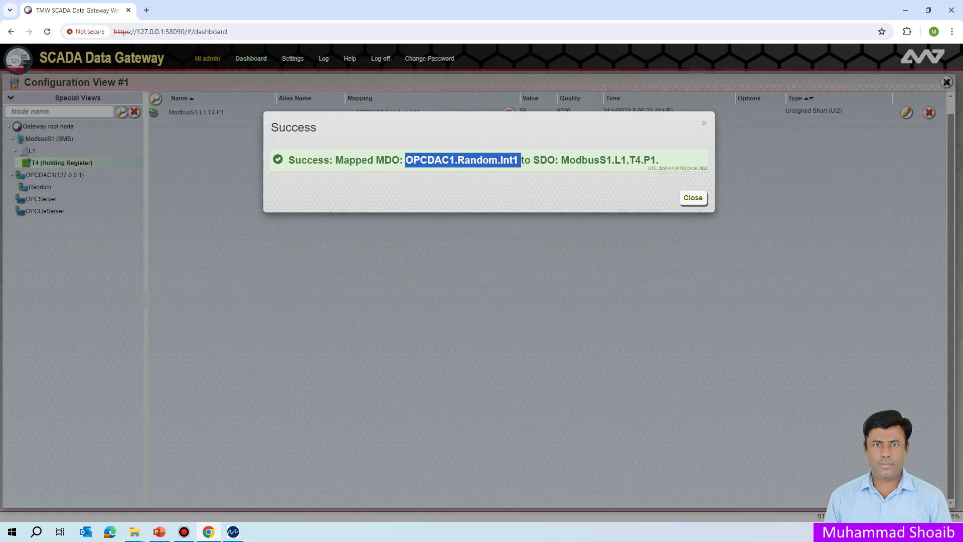
drag(376, 159, 518, 159)
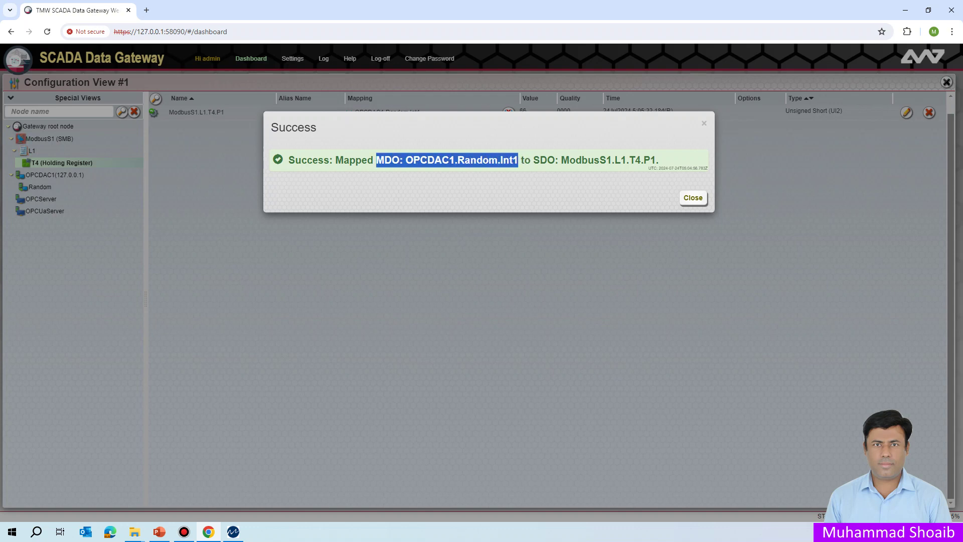
drag(561, 160, 659, 159)
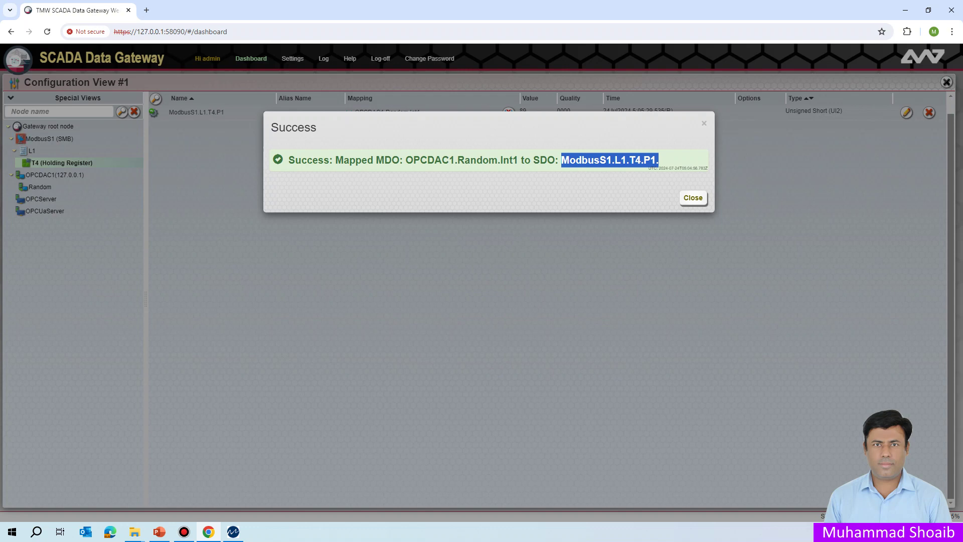
click(693, 198)
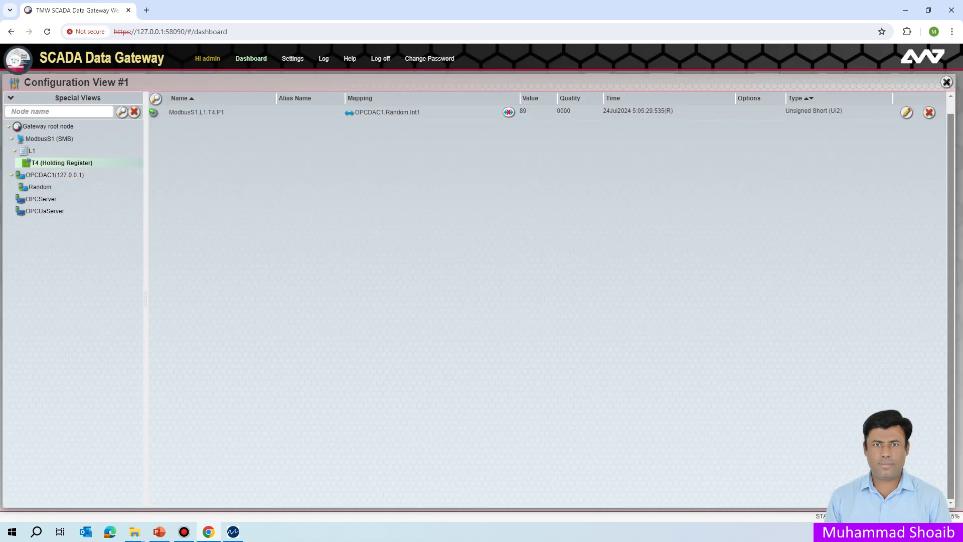
- Return to the Random group, where Int1 now lists its ModbusS1.L1.T4.P1 mapping
click(40, 187)
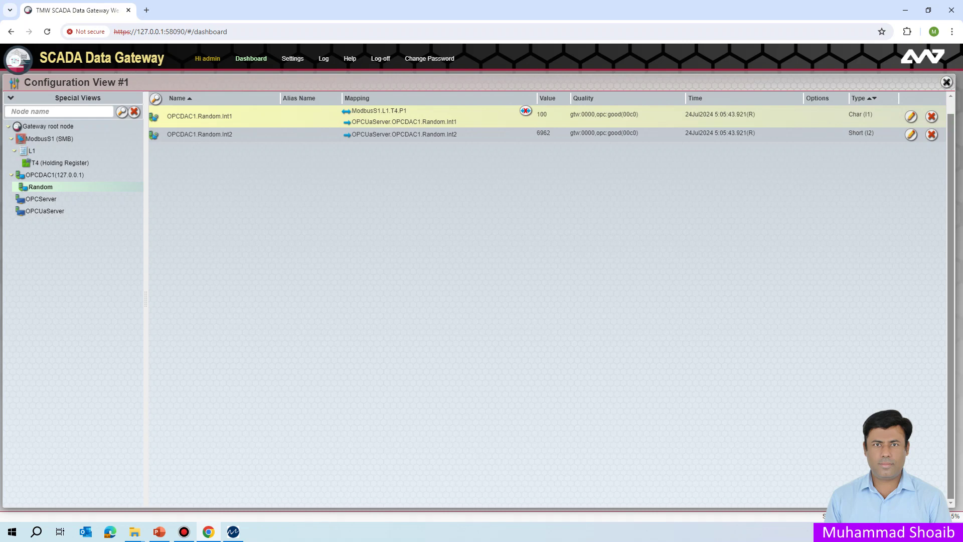
mouse_move(389, 122)
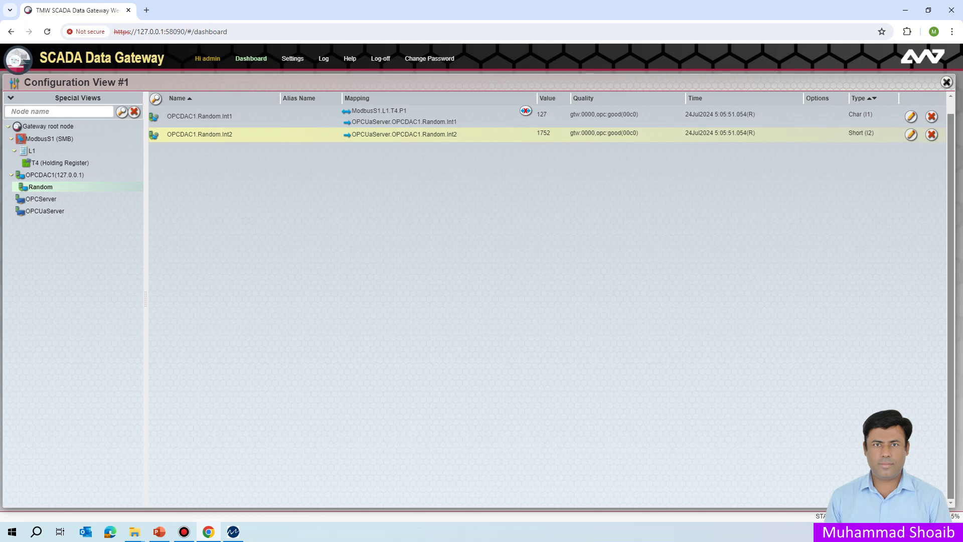
- Map OPCDAC1.Random.Int2 onto the T4 holding register at information object address 2
drag(141, 141, 55, 161)
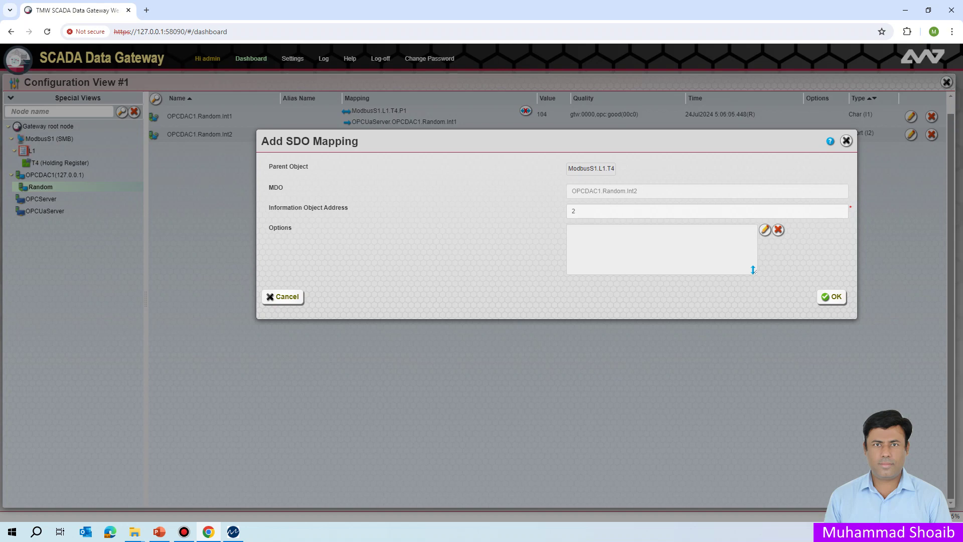
click(575, 212)
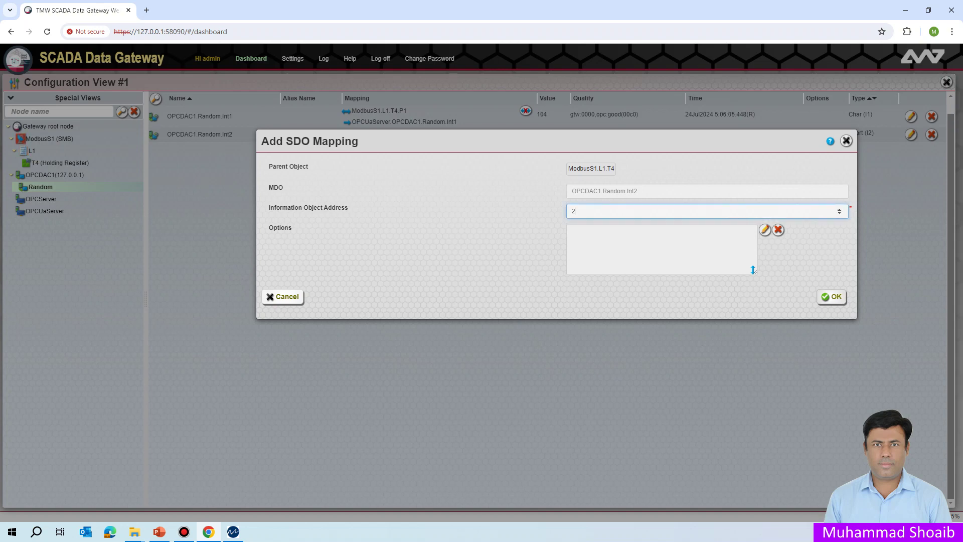
click(831, 296)
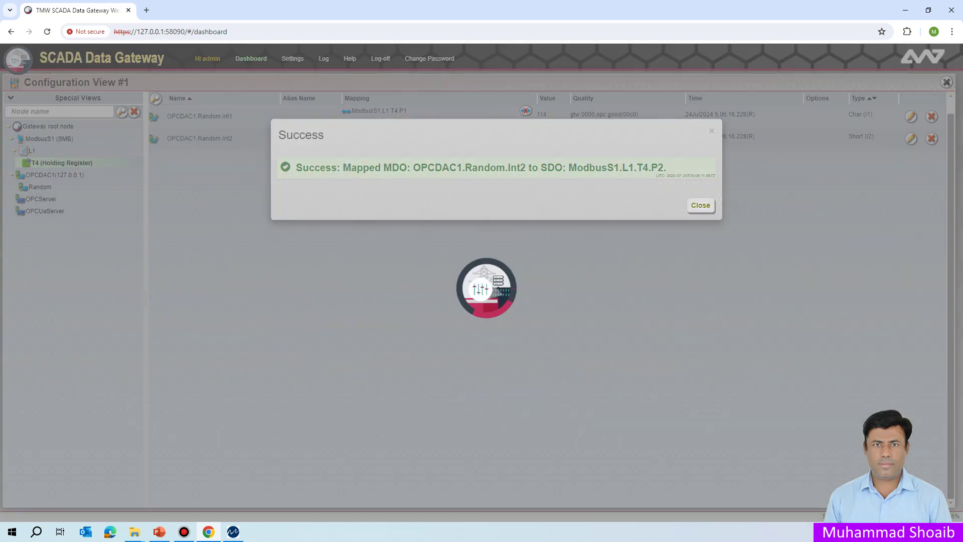
- Dismiss the Success message for the Int2 to ModbusS1.L1.T4.P2 mapping
key(Return)
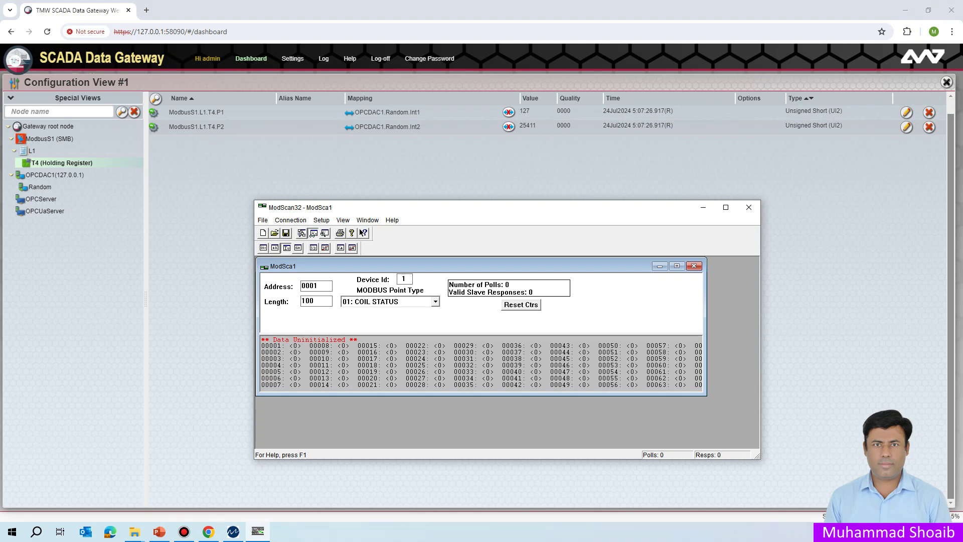
- Set the scan to 03: HOLDING REGISTER points with a length of 3
click(435, 302)
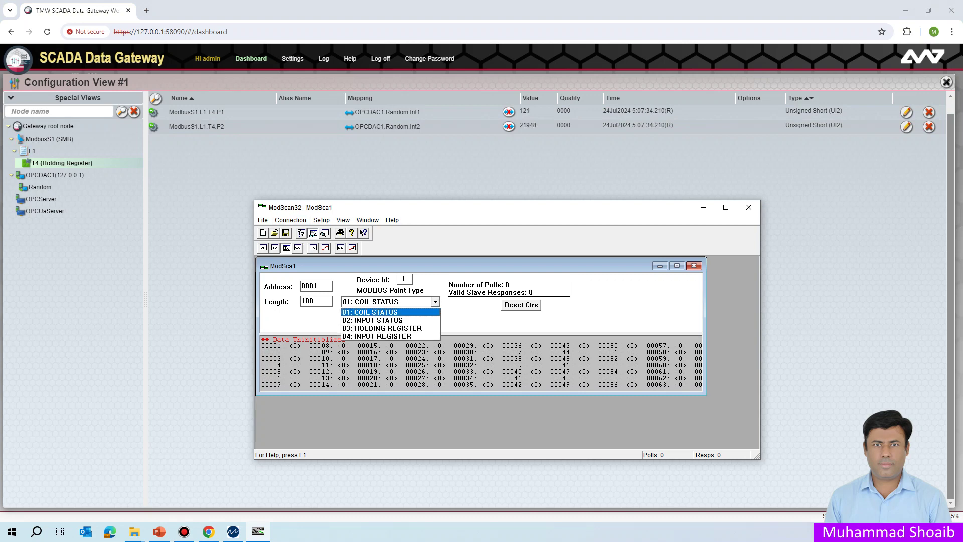
key(Return)
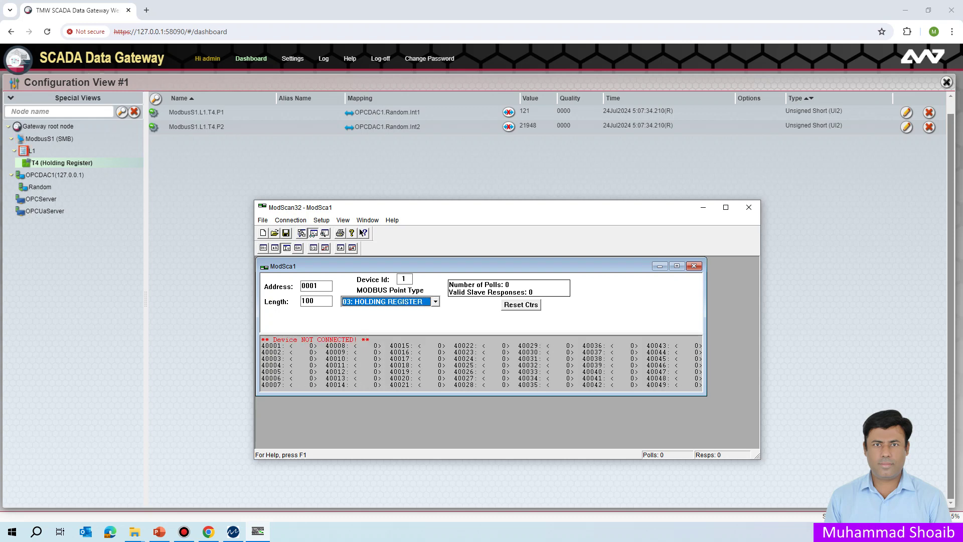
click(317, 286)
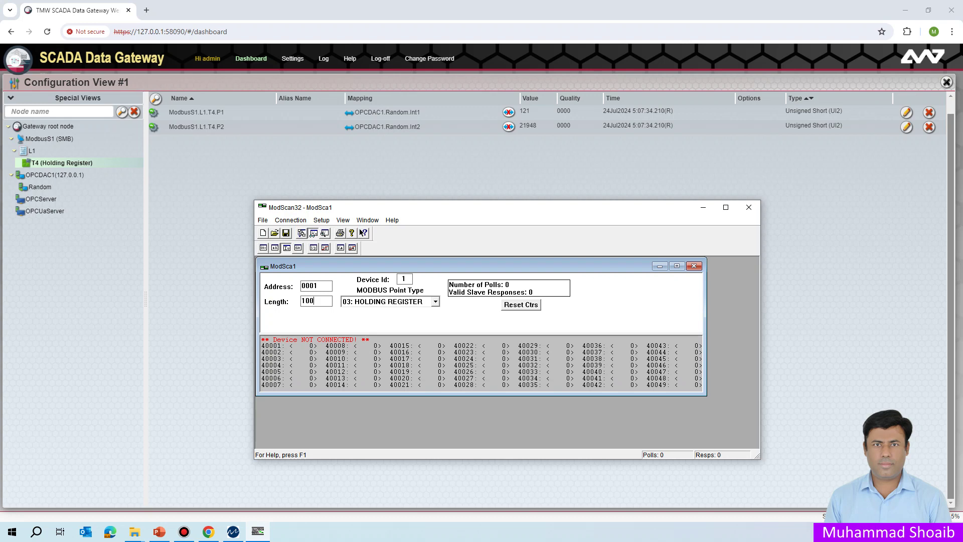
drag(315, 301, 301, 301)
text(2)
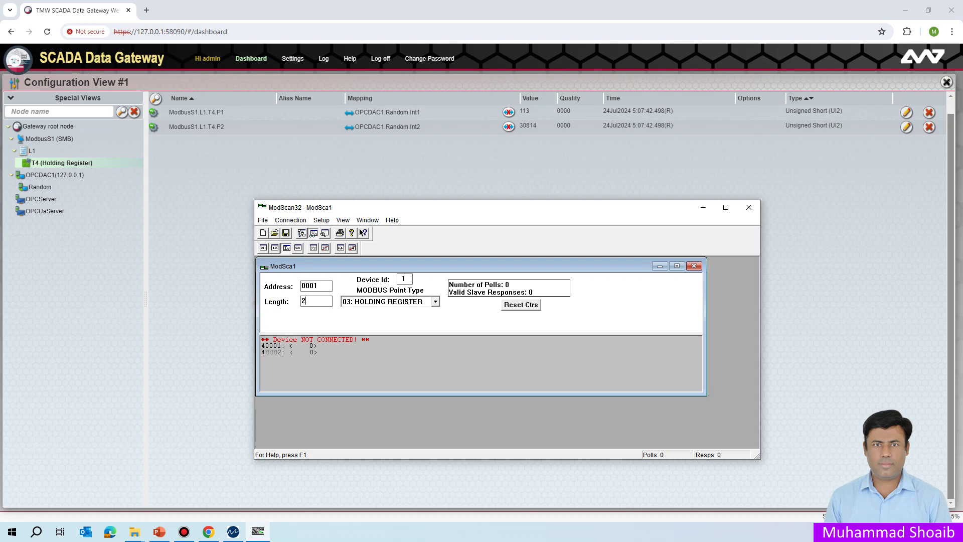
key(Return)
text(3)
- Start a new connection from the Connection menu
key(alt+c)
key(Down)
key(Return)
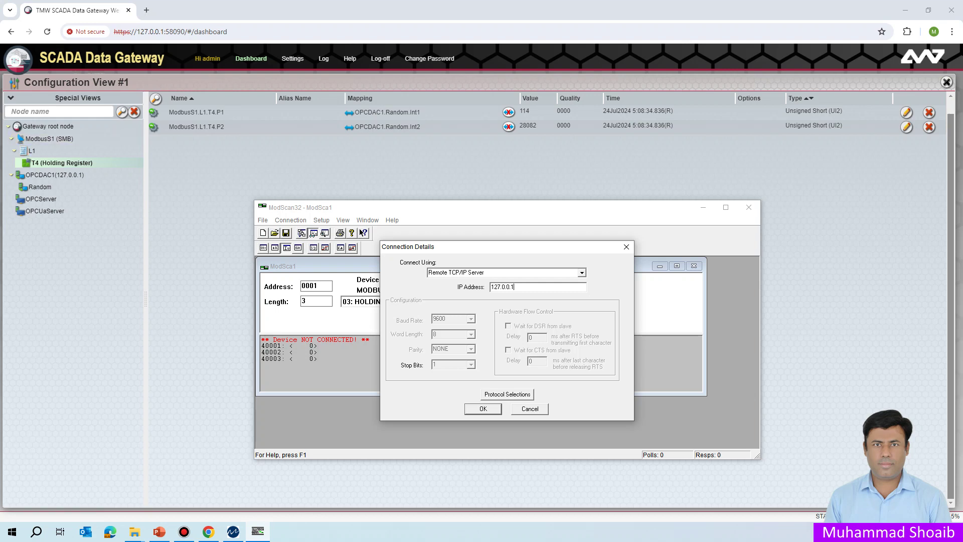
- Confirm the connection to the Remote TCP/IP Server at 127.0.0.1
drag(515, 287, 490, 287)
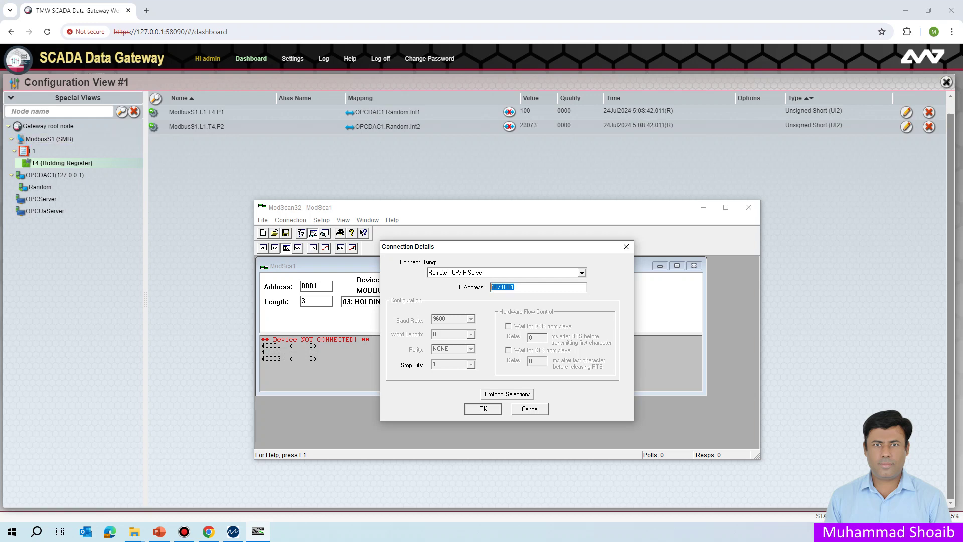
click(514, 287)
key(Return)
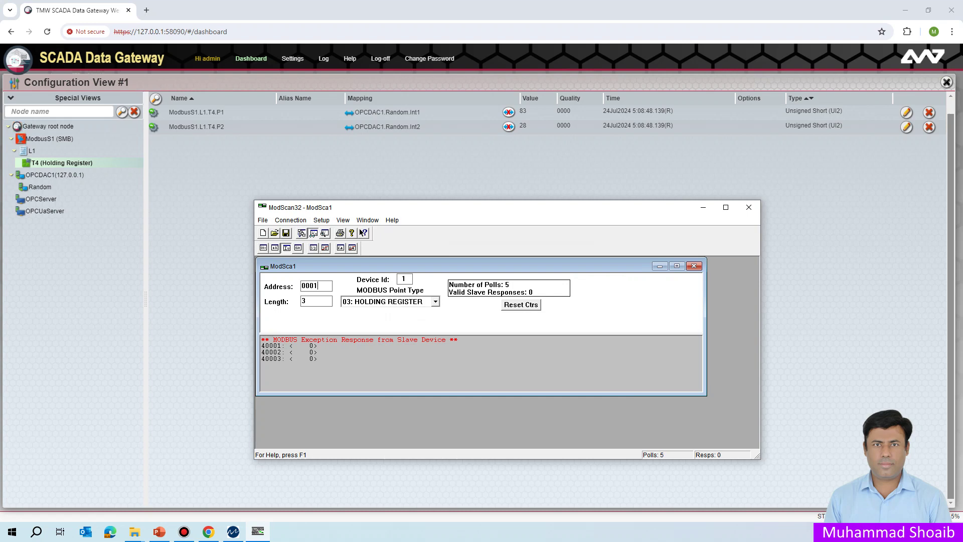
- Read 2 holding registers from address 0002 and reset the counters
key(BackSpace)
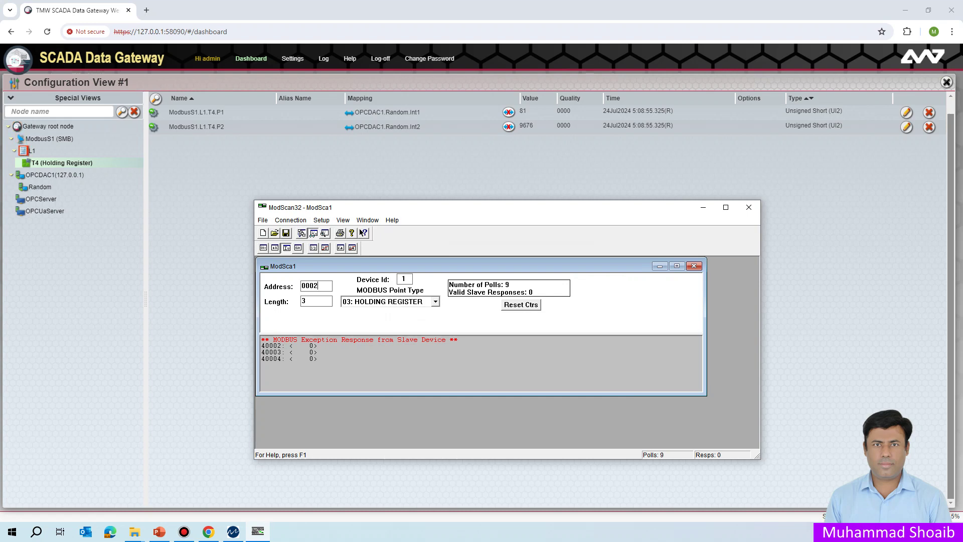
key(Tab)
text(2)
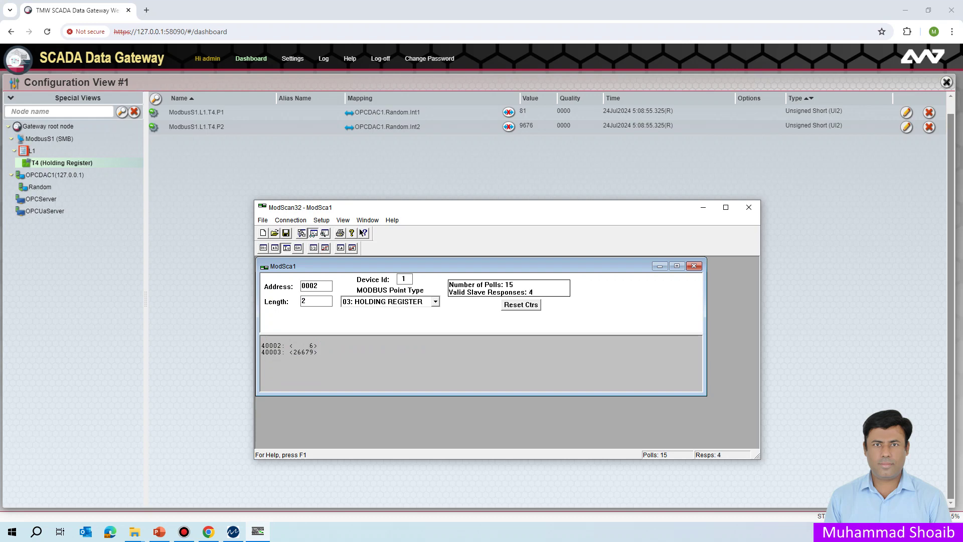
click(521, 305)
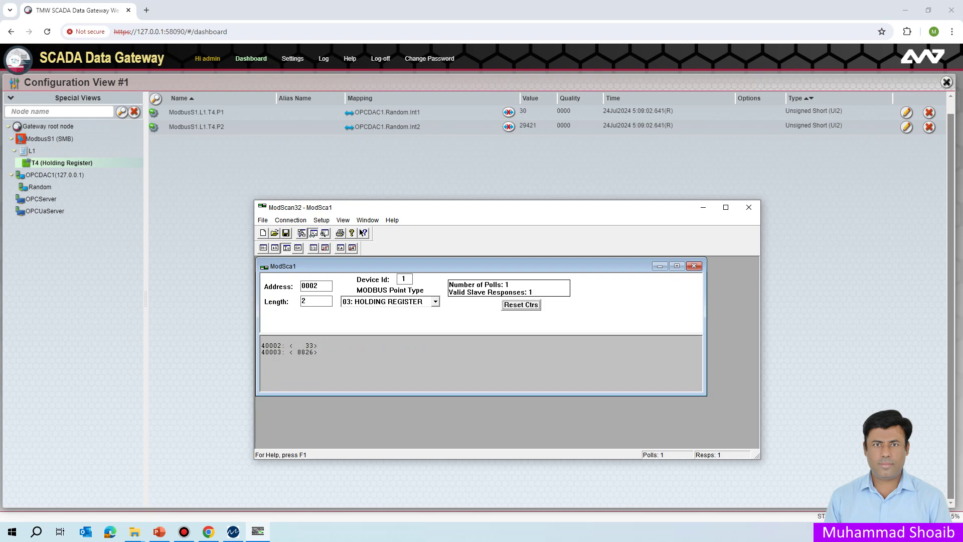